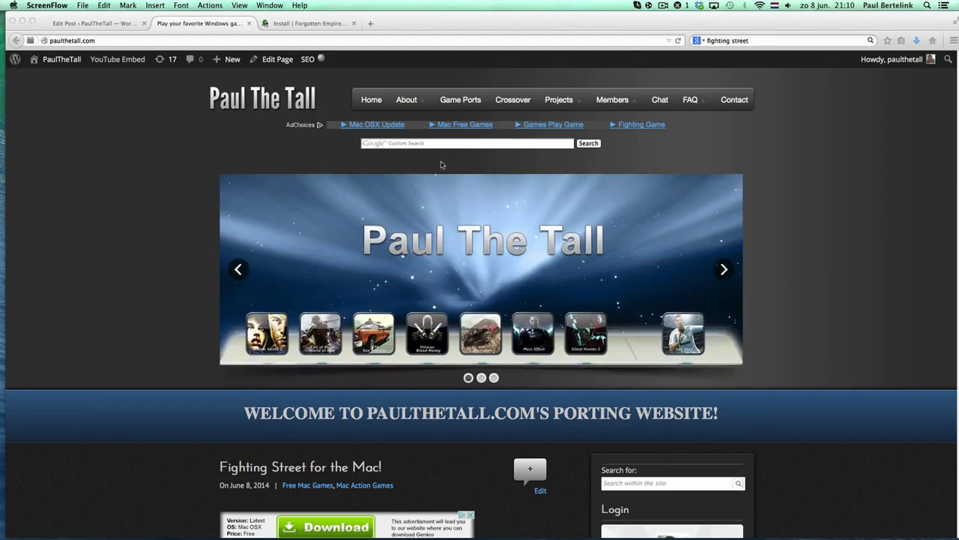
{"action": "scroll", "coordinate": [401, 187], "scroll_direction": "down", "scroll_amount": 10}
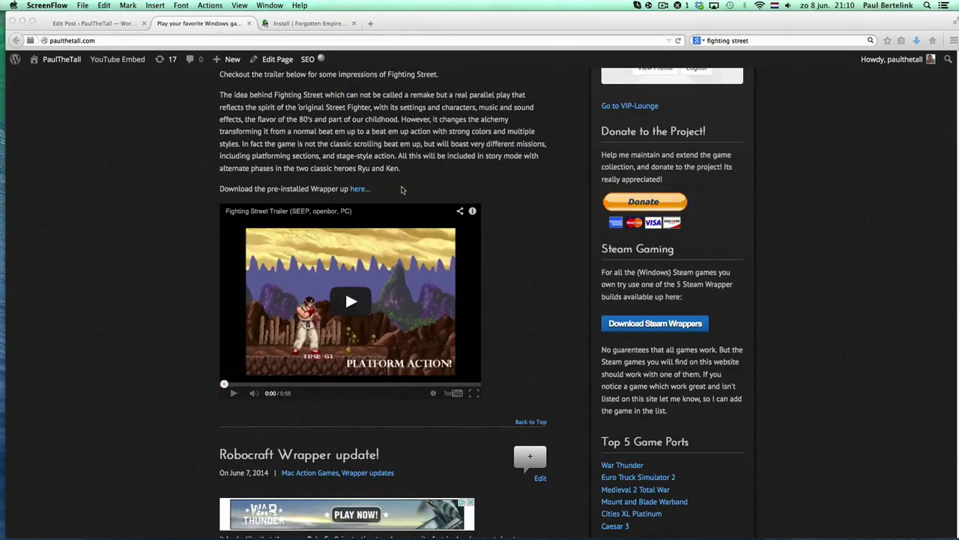
{"action": "scroll", "coordinate": [401, 189], "scroll_direction": "down", "scroll_amount": 20}
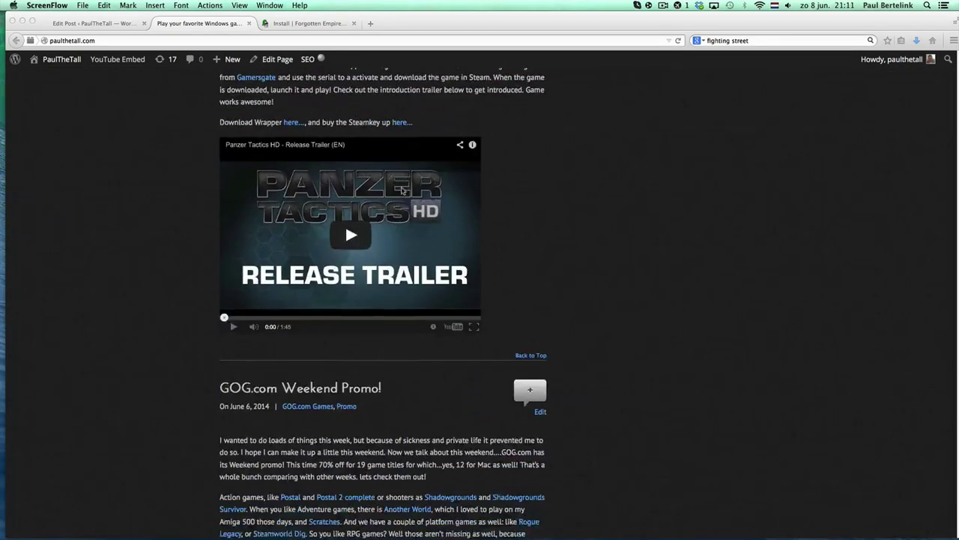
{"action": "scroll", "coordinate": [403, 187], "scroll_direction": "up", "scroll_amount": 20}
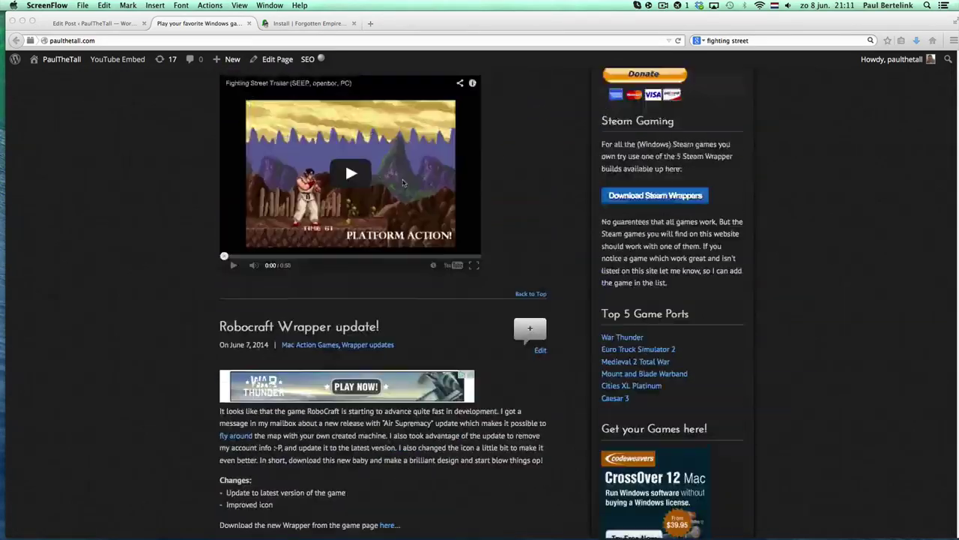
{"action": "scroll", "coordinate": [402, 183], "scroll_direction": "up", "scroll_amount": 10}
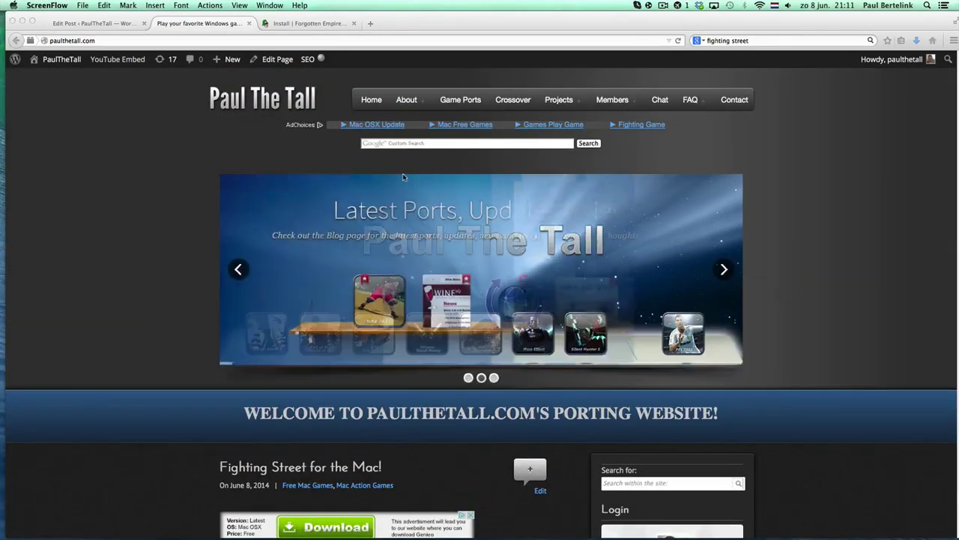
Open the Age of Empires 2 + Forgotten Empires page from the Strategy genre of the site's game ports
{"action": "left_click", "coordinate": [465, 103]}
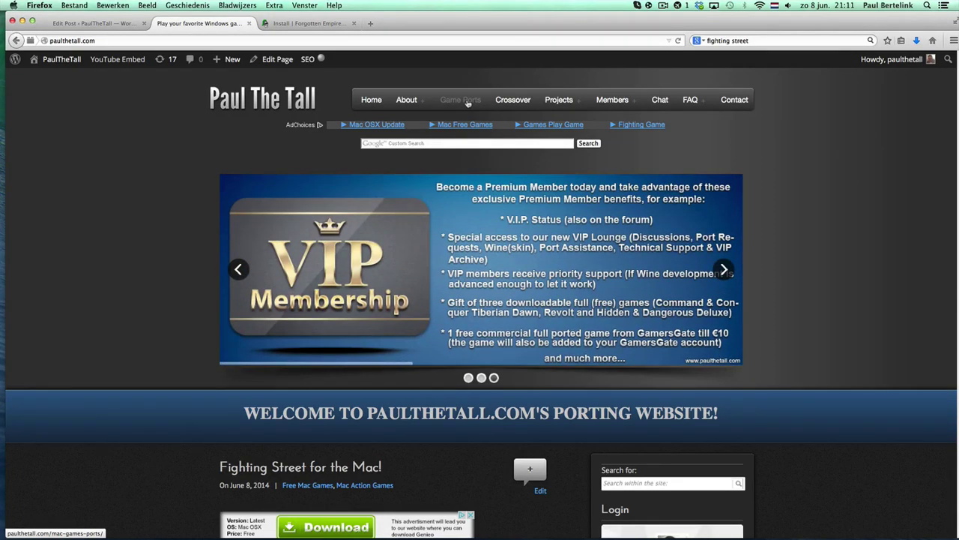
{"action": "left_click", "coordinate": [469, 103]}
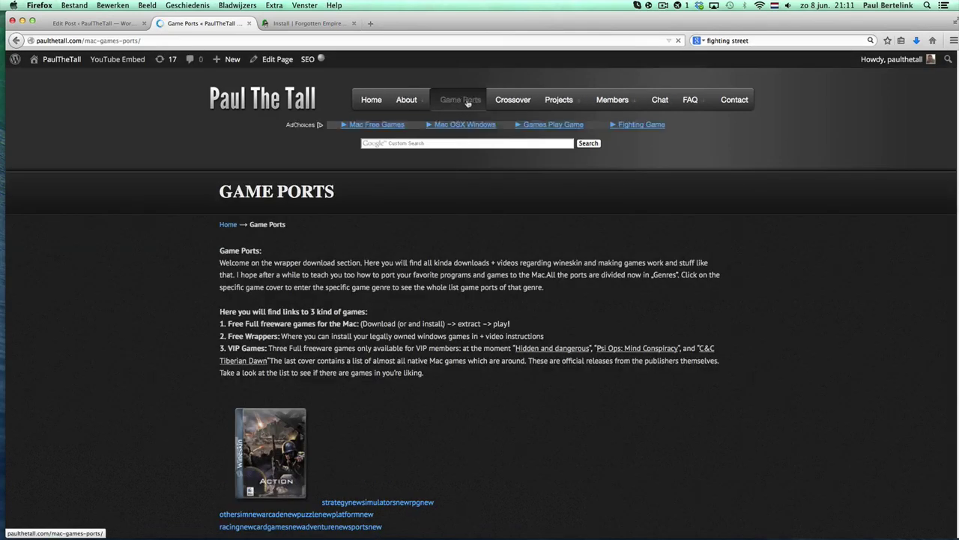
{"action": "scroll", "coordinate": [326, 234], "scroll_direction": "down", "scroll_amount": 5}
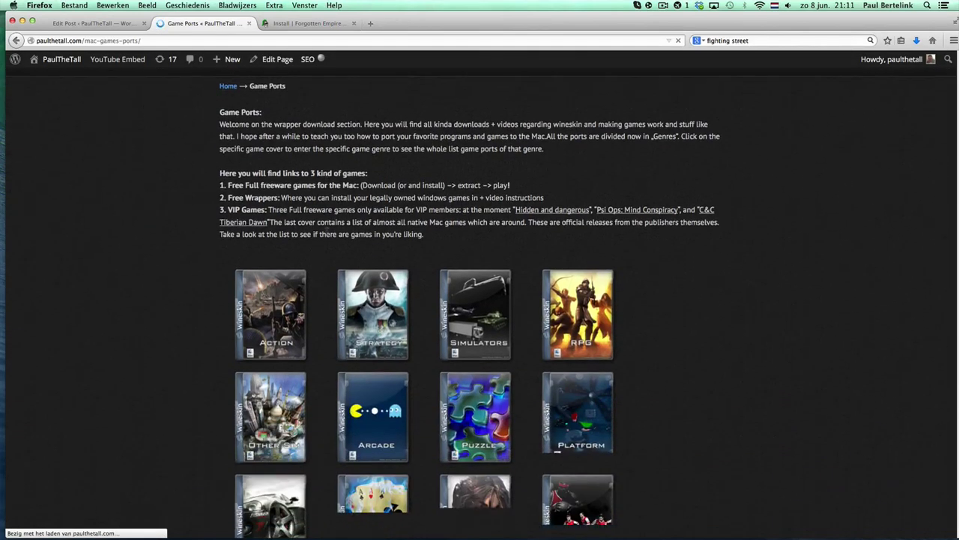
{"action": "left_click", "coordinate": [403, 321]}
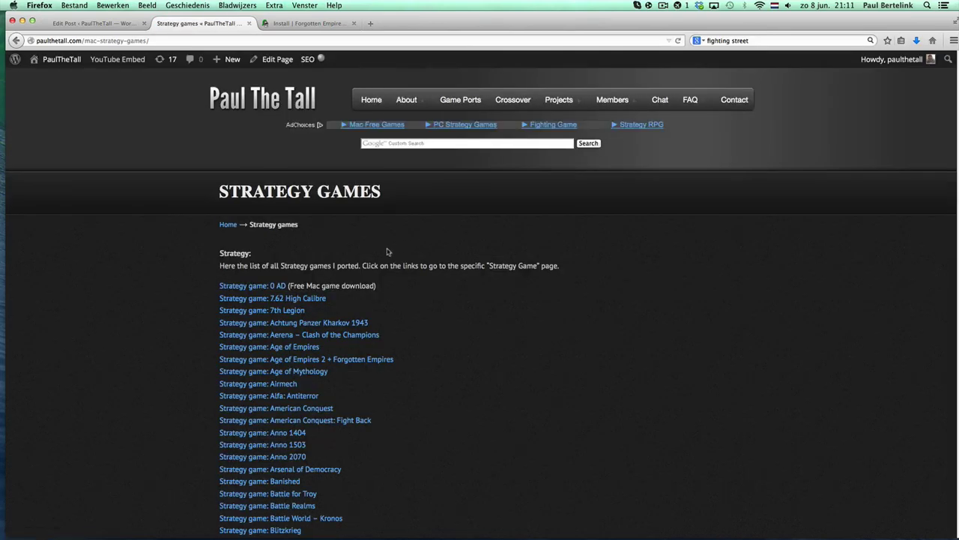
{"action": "scroll", "coordinate": [387, 252], "scroll_direction": "down", "scroll_amount": 3}
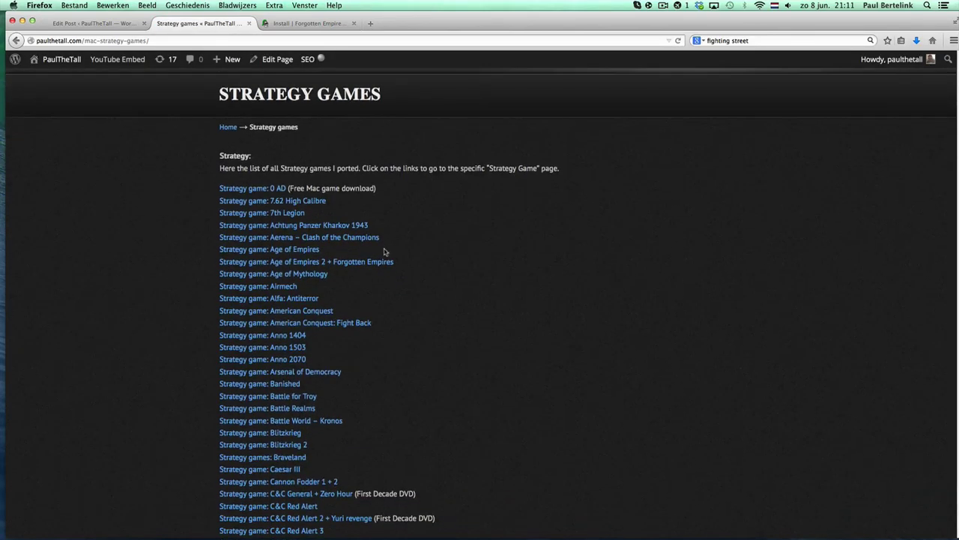
{"action": "left_click", "coordinate": [303, 264]}
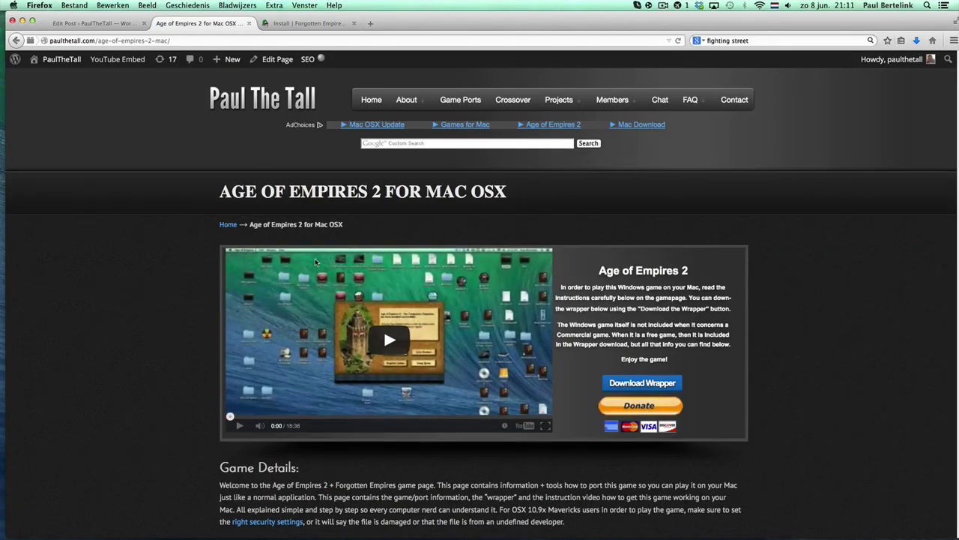
Review the Age of Empires 2 game details and download the wrapper
{"action": "scroll", "coordinate": [316, 261], "scroll_direction": "down", "scroll_amount": 1}
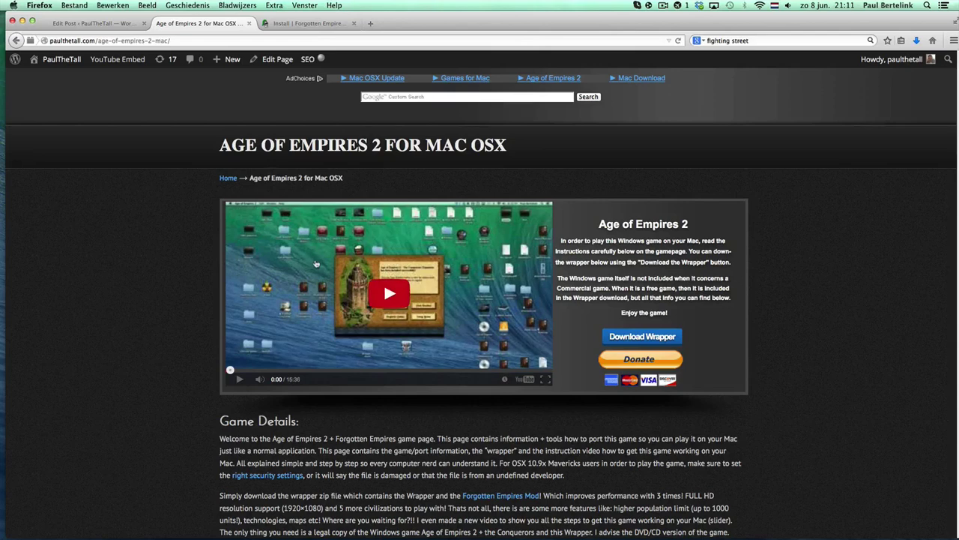
{"action": "scroll", "coordinate": [315, 261], "scroll_direction": "down", "scroll_amount": 1}
{"action": "scroll", "coordinate": [316, 262], "scroll_direction": "down", "scroll_amount": 1}
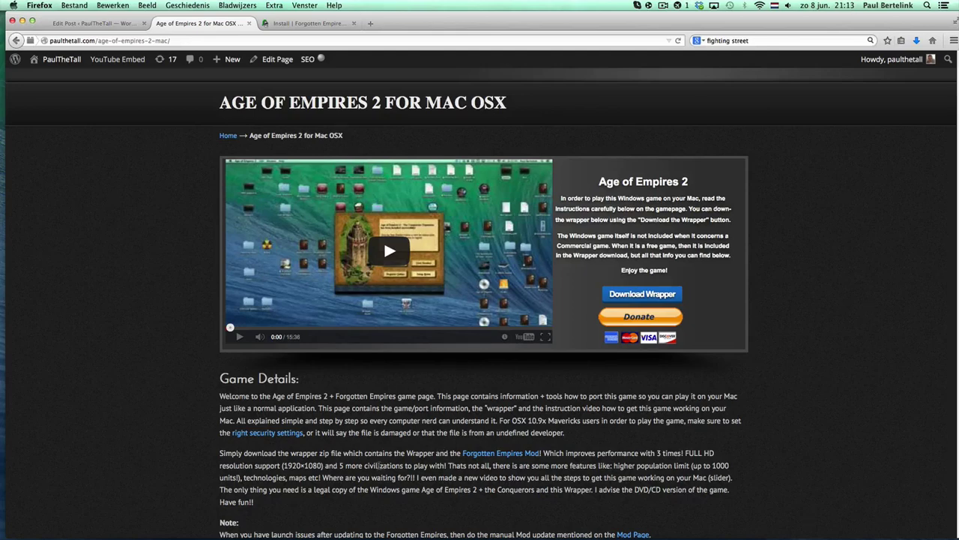
{"action": "scroll", "coordinate": [380, 465], "scroll_direction": "down", "scroll_amount": 5}
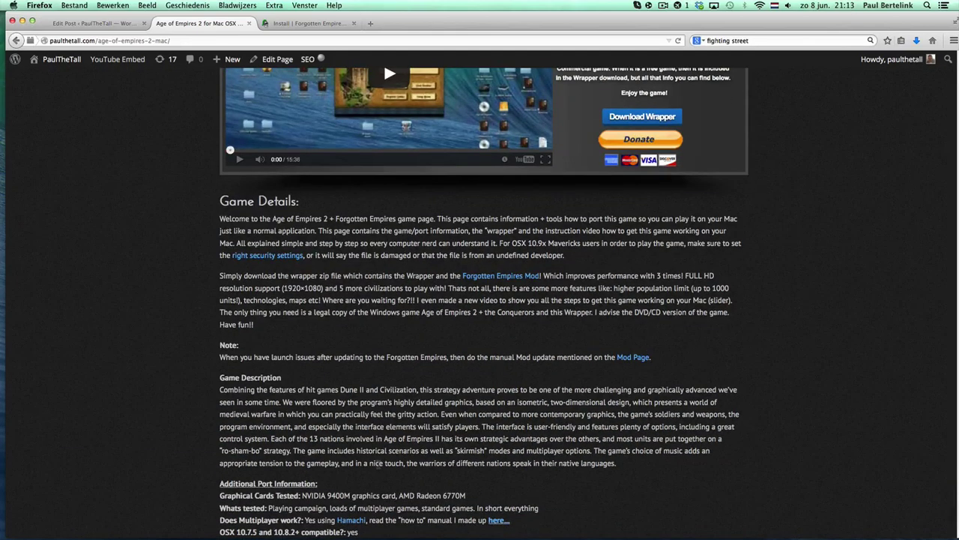
{"action": "scroll", "coordinate": [377, 464], "scroll_direction": "up", "scroll_amount": 4}
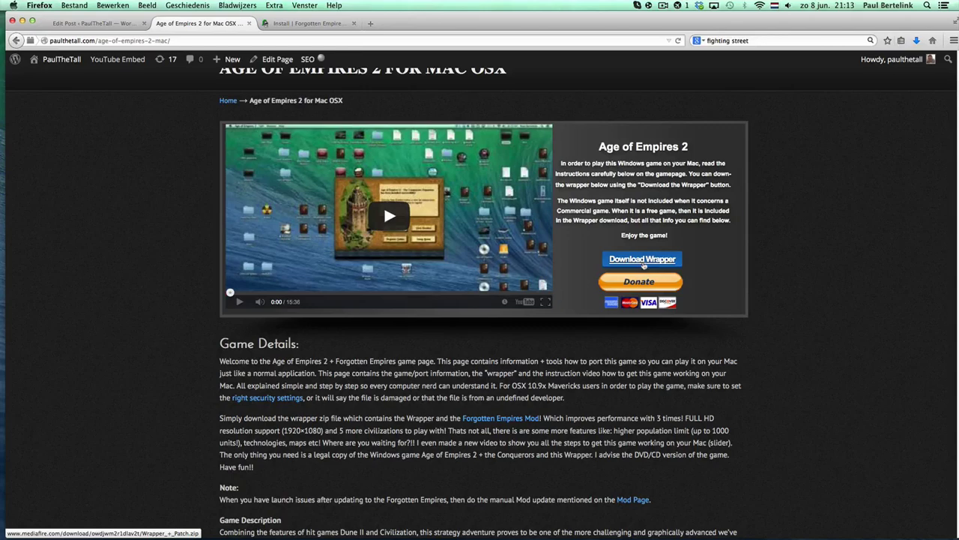
{"action": "left_click", "coordinate": [640, 259]}
Move the Age of Empires 2 wrapper and the fe_update folder out of the Wrapper + Patch folder onto the desktop, side by side
{"action": "key", "text": "F11"}
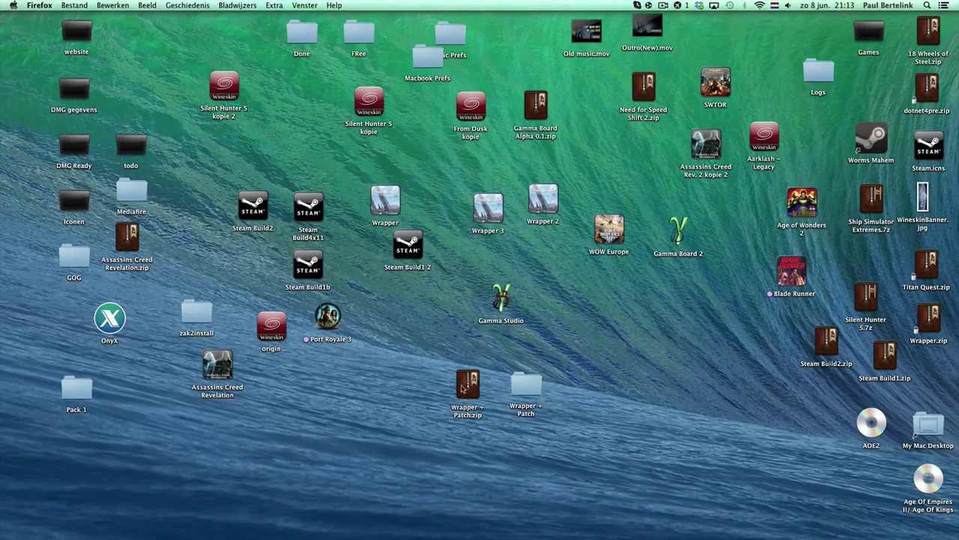
{"action": "double_click", "coordinate": [527, 386]}
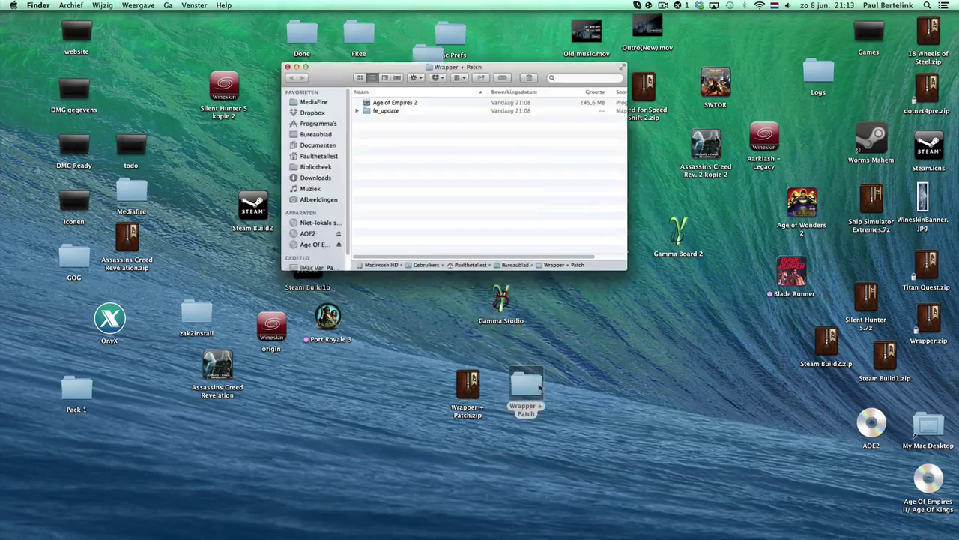
{"action": "left_click_drag", "start_coordinate": [368, 69], "coordinate": [359, 413]}
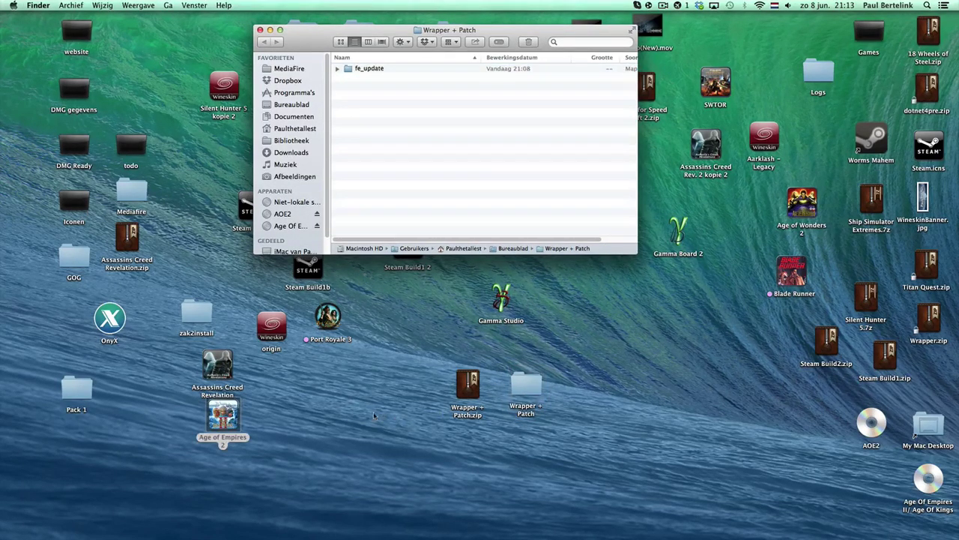
{"action": "left_click_drag", "start_coordinate": [226, 413], "coordinate": [361, 398]}
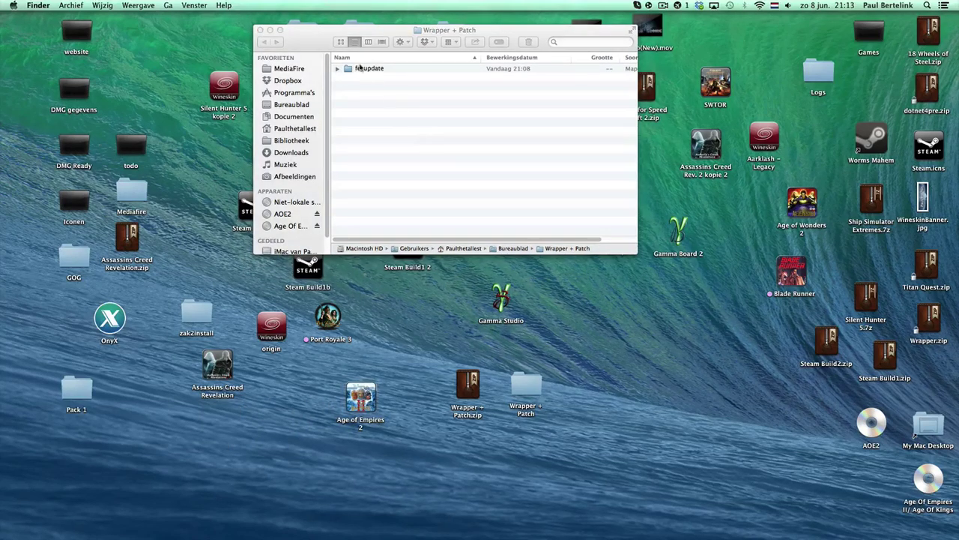
{"action": "left_click_drag", "start_coordinate": [367, 69], "coordinate": [433, 465]}
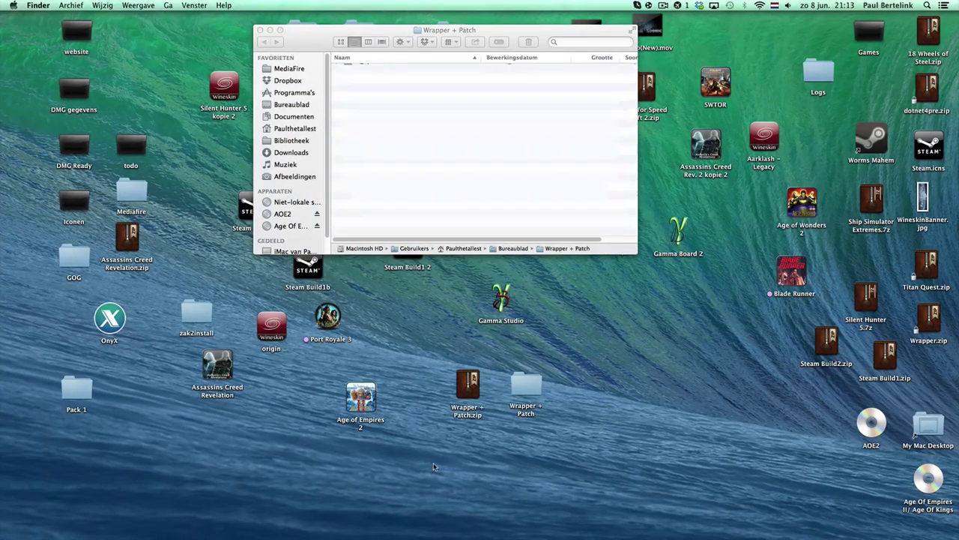
{"action": "left_click", "coordinate": [260, 30]}
{"action": "left_click_drag", "start_coordinate": [385, 457], "coordinate": [414, 395]}
{"action": "left_click", "coordinate": [435, 323]}
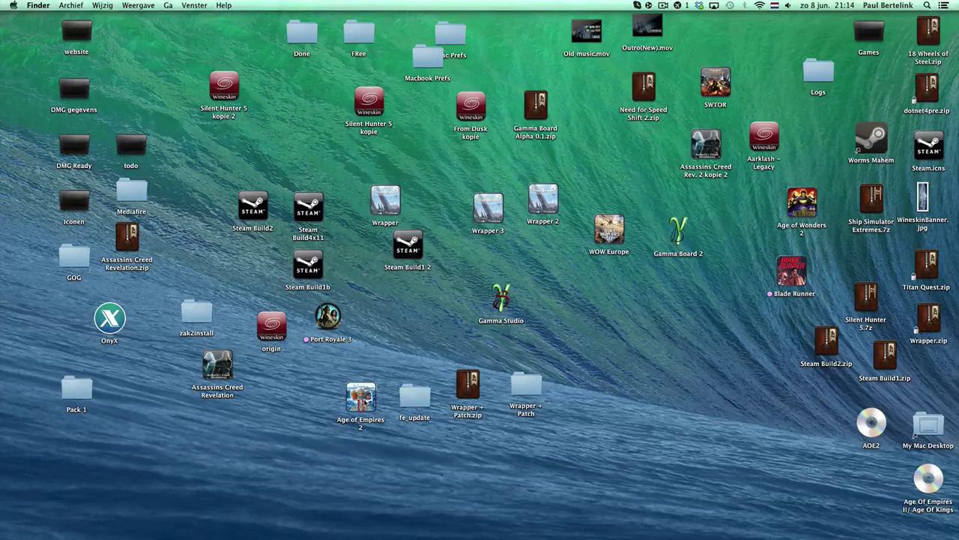
Open the Age of Empires 2 wrapper and run AOESETUP.EXE from the AOE2 disc as its install program
{"action": "double_click", "coordinate": [361, 398]}
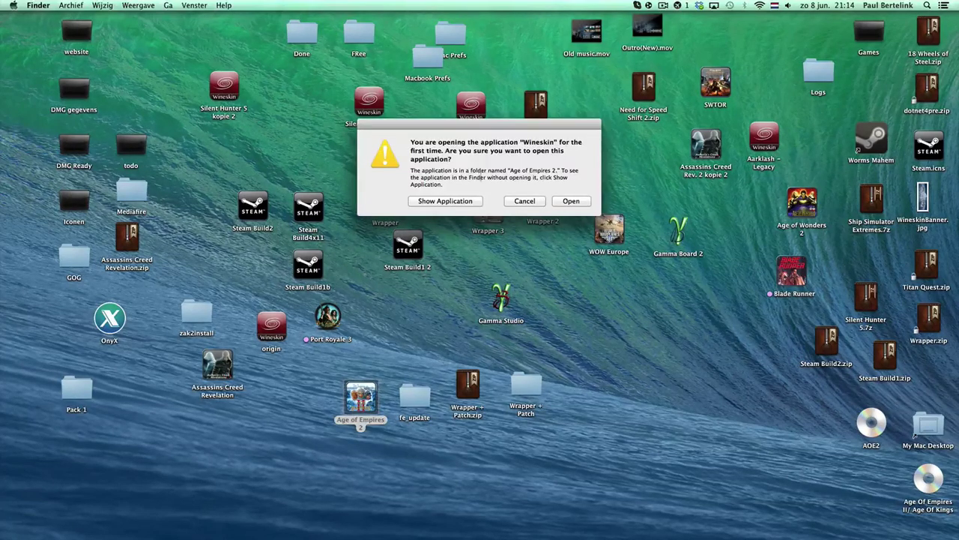
{"action": "left_click", "coordinate": [571, 201]}
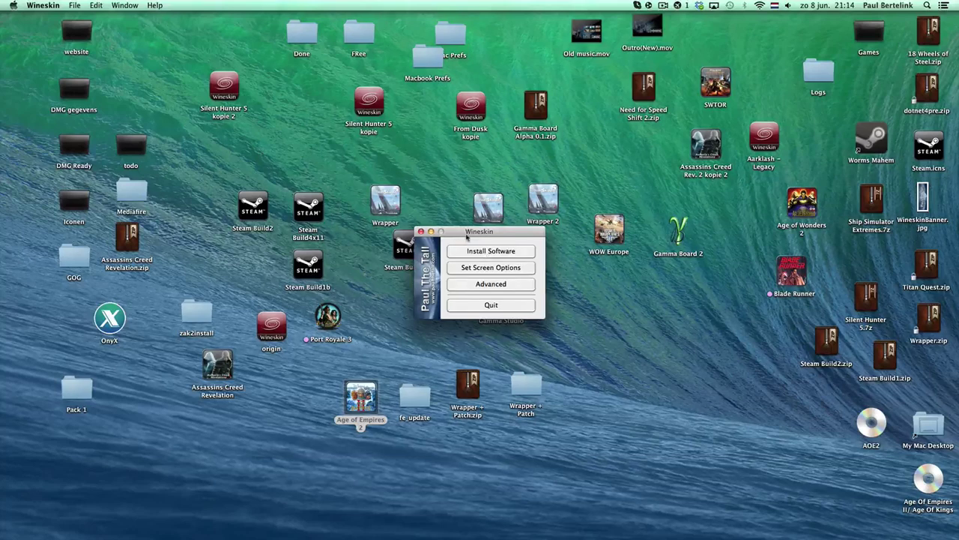
{"action": "left_click", "coordinate": [480, 251]}
{"action": "left_click", "coordinate": [392, 231]}
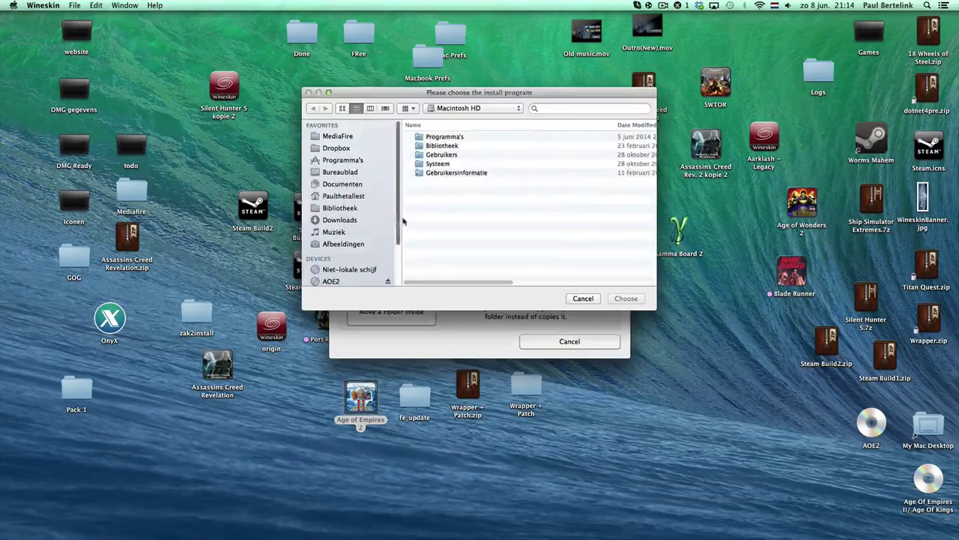
{"action": "scroll", "coordinate": [347, 260], "scroll_direction": "down", "scroll_amount": 1}
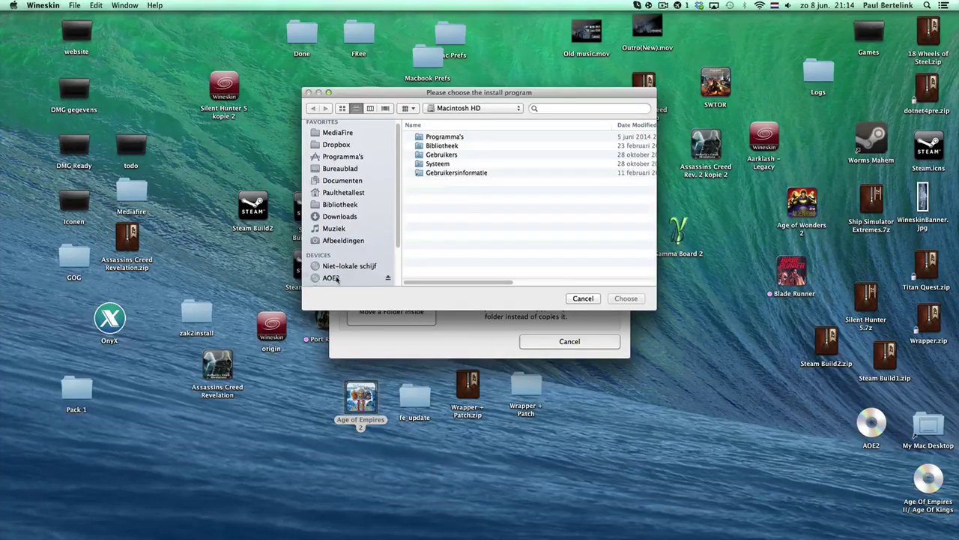
{"action": "left_click", "coordinate": [334, 279]}
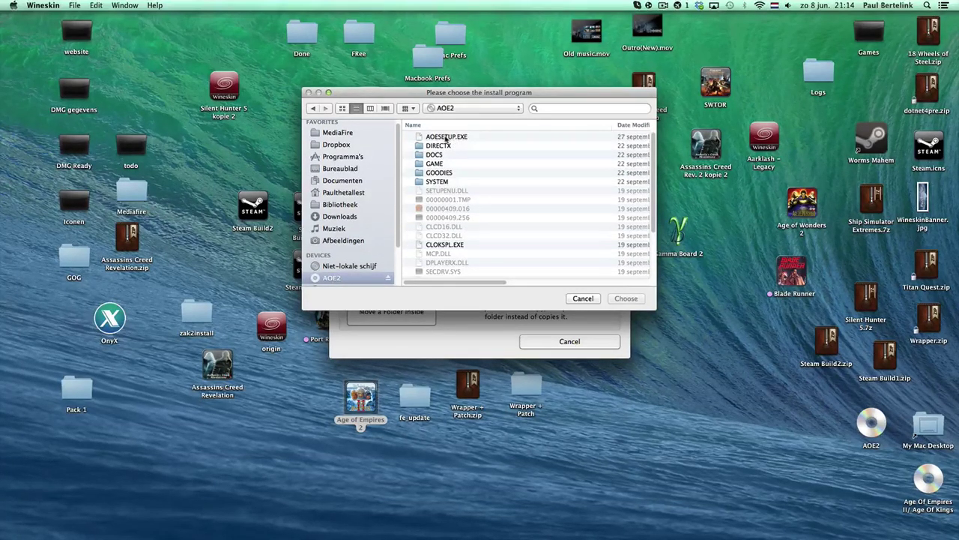
{"action": "left_click", "coordinate": [450, 138]}
{"action": "left_click", "coordinate": [626, 299]}
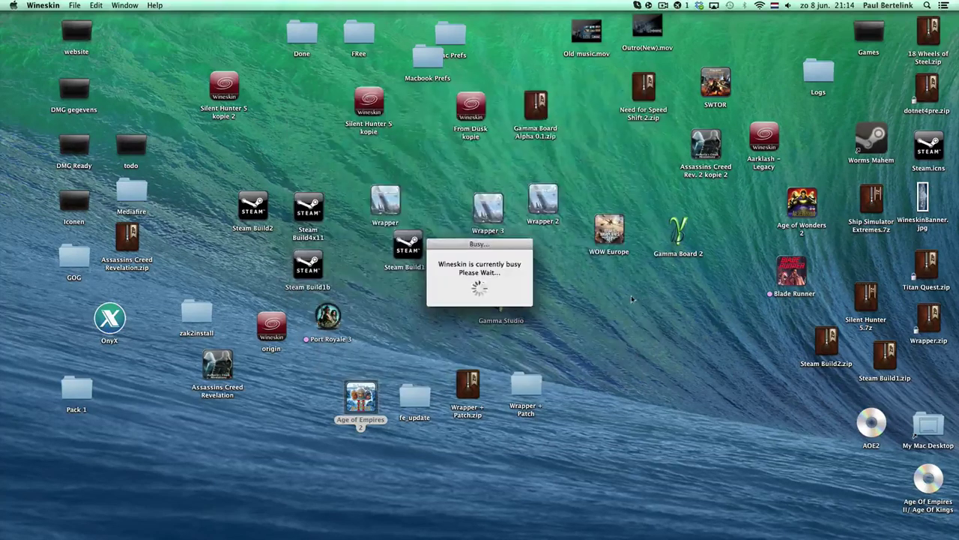
Decline installing the Wine Gecko package each time the wrapper offers it
{"action": "left_click", "coordinate": [556, 208]}
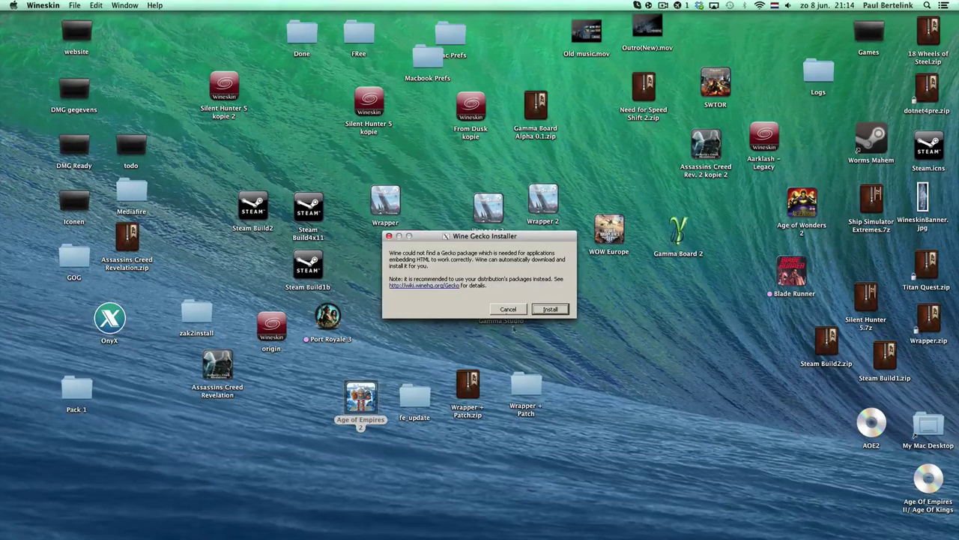
{"action": "left_click", "coordinate": [508, 310]}
{"action": "mouse_move", "coordinate": [785, 534]}
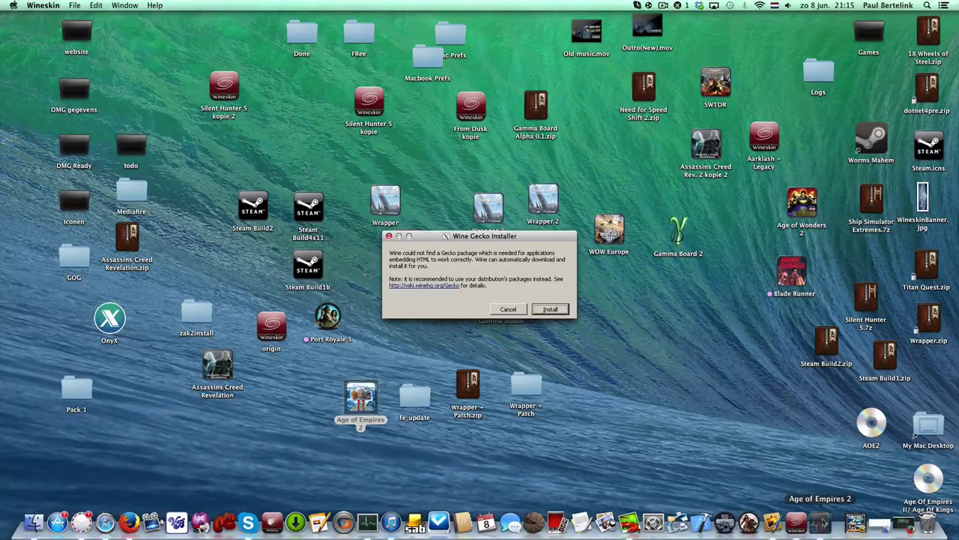
{"action": "left_click", "coordinate": [516, 311]}
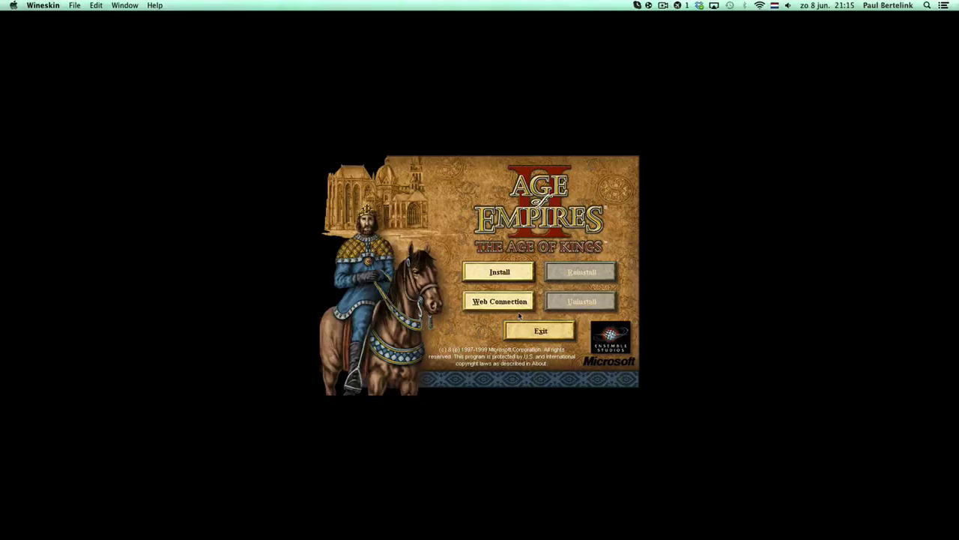
Start the Age of Empires II: The Age of Kings installation and continue past the setup welcome screen
{"action": "left_click", "coordinate": [500, 272]}
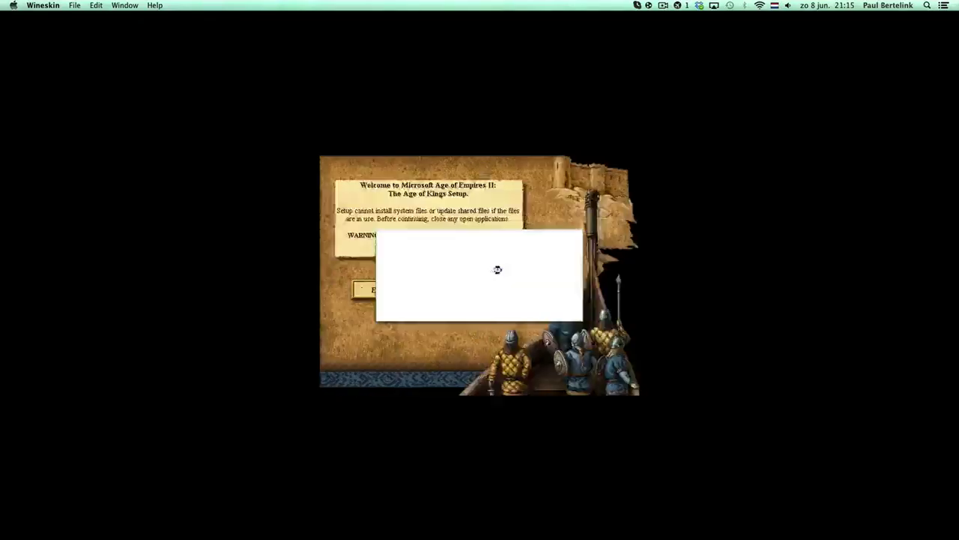
{"action": "left_click", "coordinate": [472, 291]}
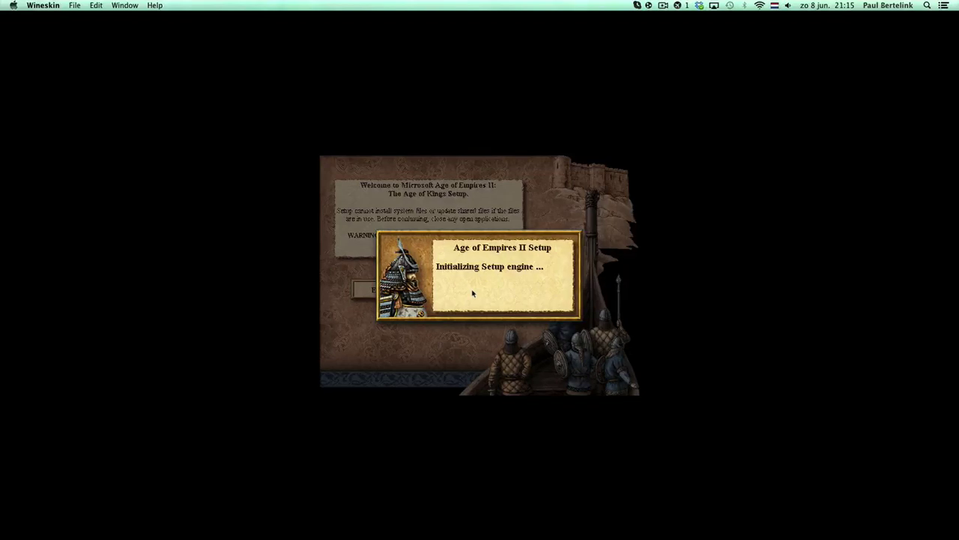
{"action": "left_click", "coordinate": [467, 291]}
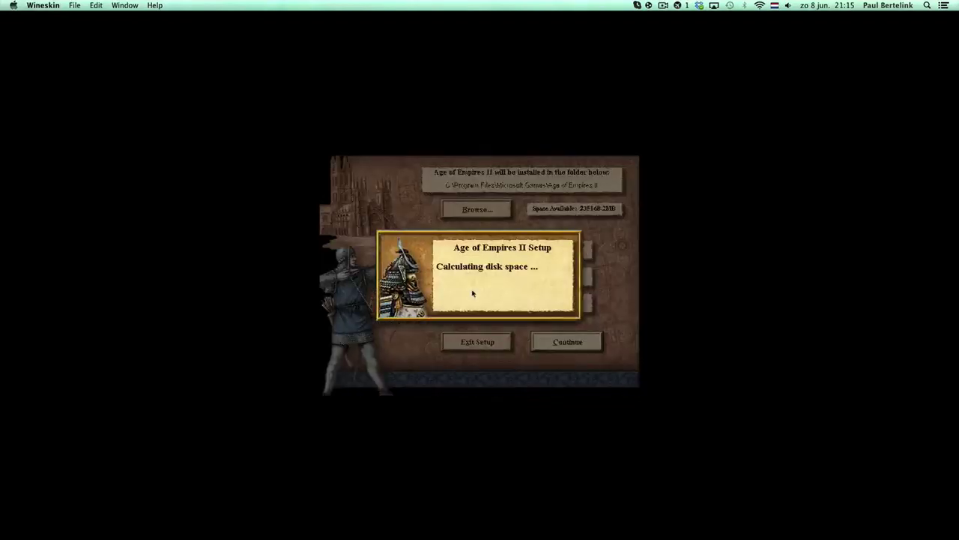
Choose the Full installation of Age of Empires II without a desktop icon, continue, and let setup create the destination folder
{"action": "left_click", "coordinate": [472, 284]}
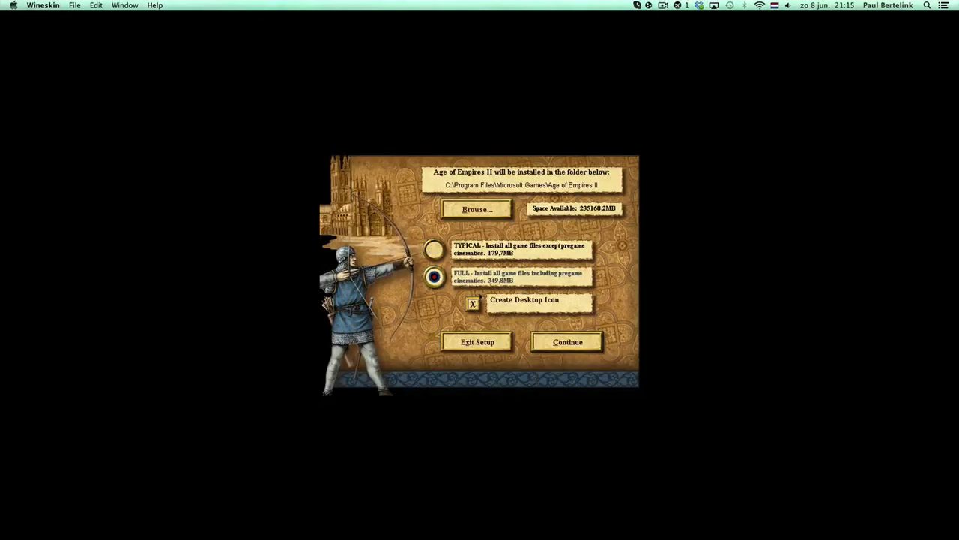
{"action": "left_click", "coordinate": [473, 304]}
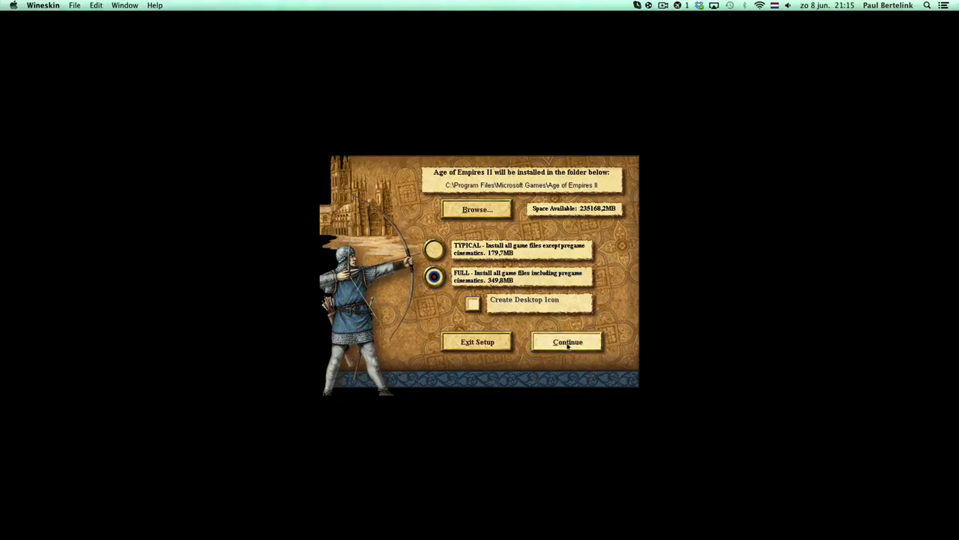
{"action": "left_click", "coordinate": [568, 342]}
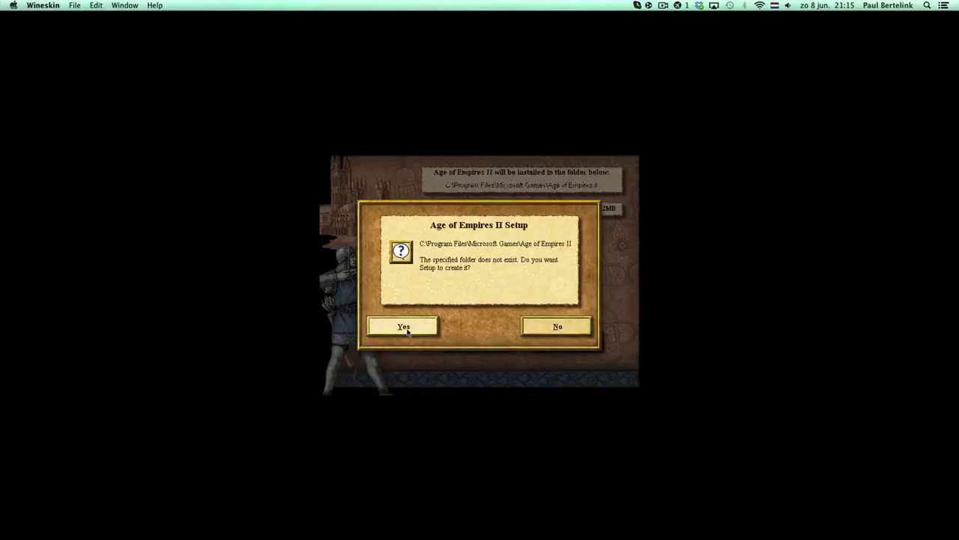
{"action": "left_click", "coordinate": [410, 329]}
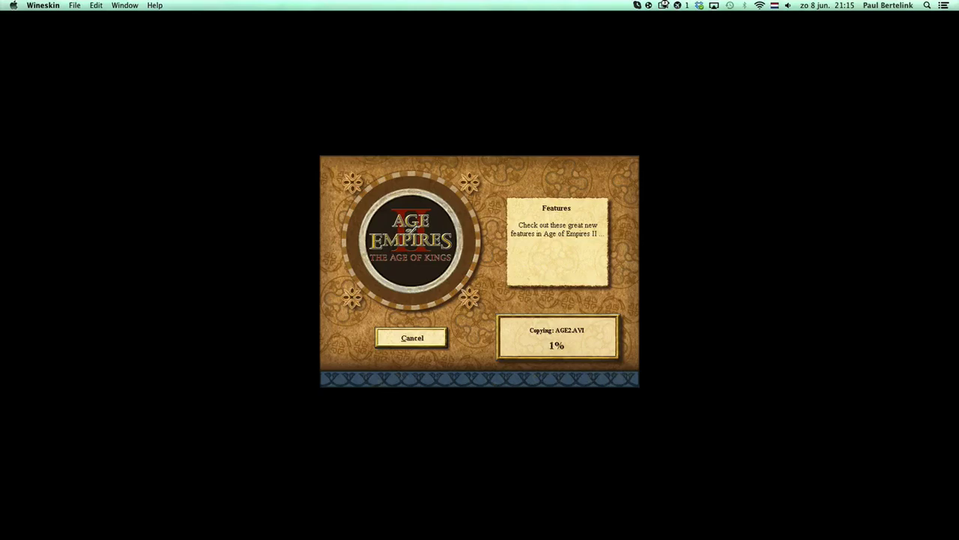
{"action": "left_click", "coordinate": [664, 5]}
{"action": "left_click", "coordinate": [676, 36]}
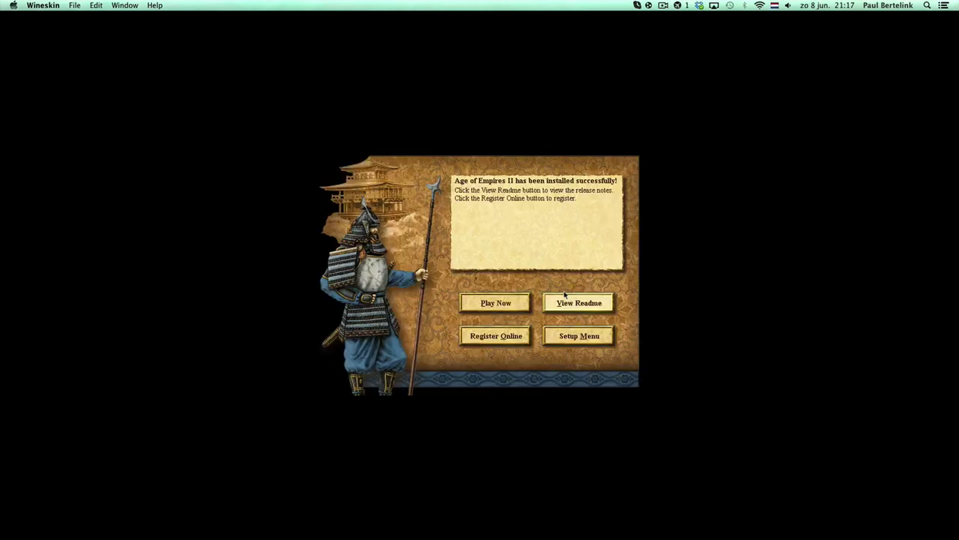
Exit the Age of Kings setup through its setup menu and set empires2.exe as the wrapper's executable
{"action": "left_click", "coordinate": [579, 335]}
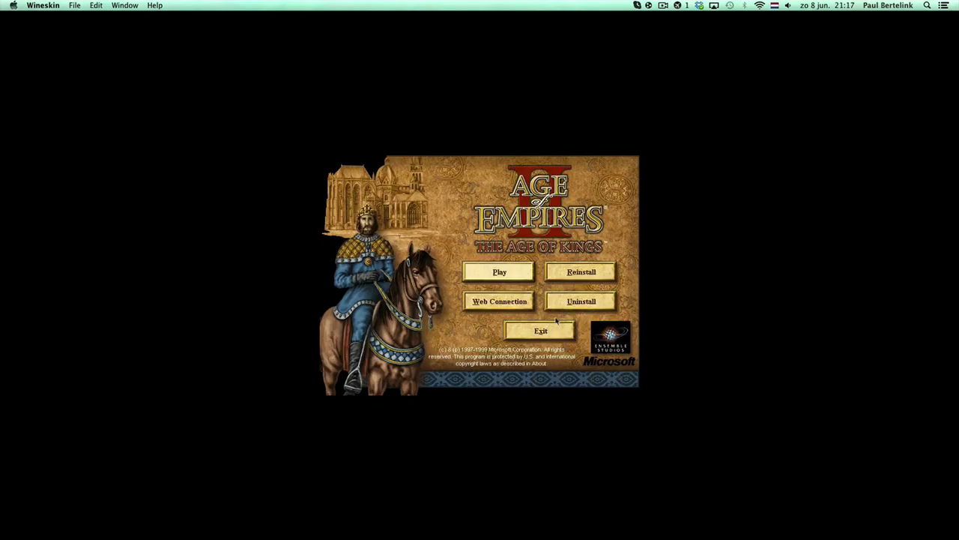
{"action": "left_click", "coordinate": [541, 331]}
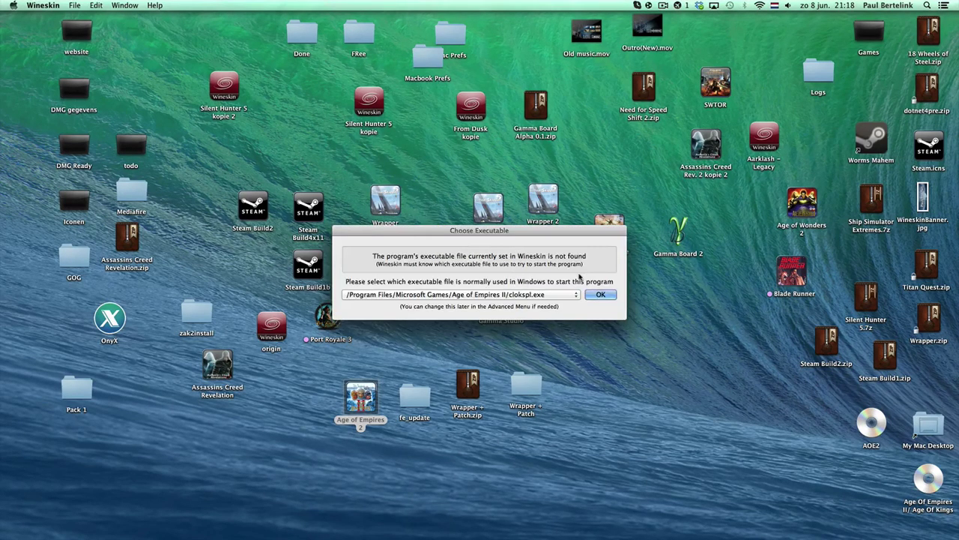
{"action": "left_click", "coordinate": [578, 294]}
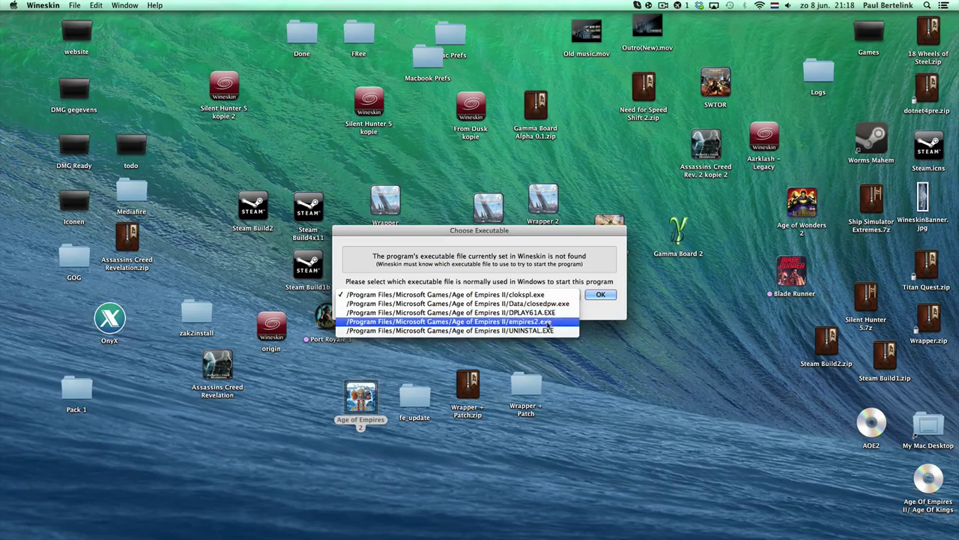
{"action": "left_click", "coordinate": [570, 324]}
{"action": "left_click", "coordinate": [600, 295]}
Start another software installation in the wrapper and eject the AOE2 and Age Of Empires II/ Age Of Kings disc volumes
{"action": "left_click", "coordinate": [491, 253]}
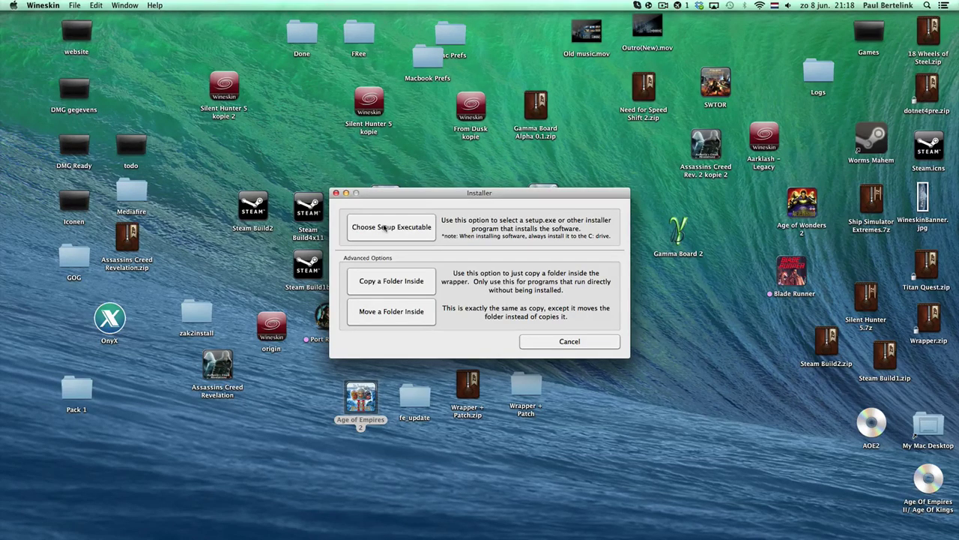
{"action": "right_click", "coordinate": [873, 426]}
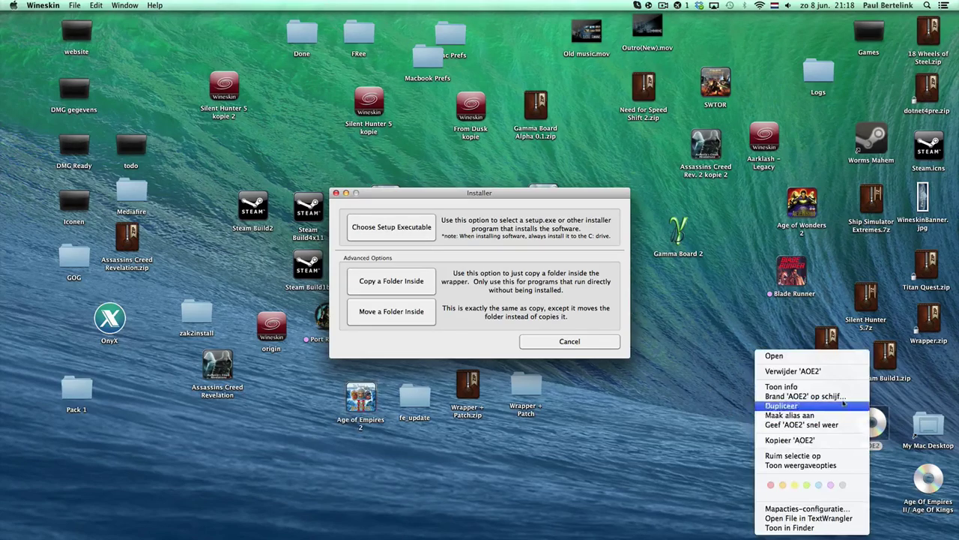
{"action": "left_click", "coordinate": [793, 370]}
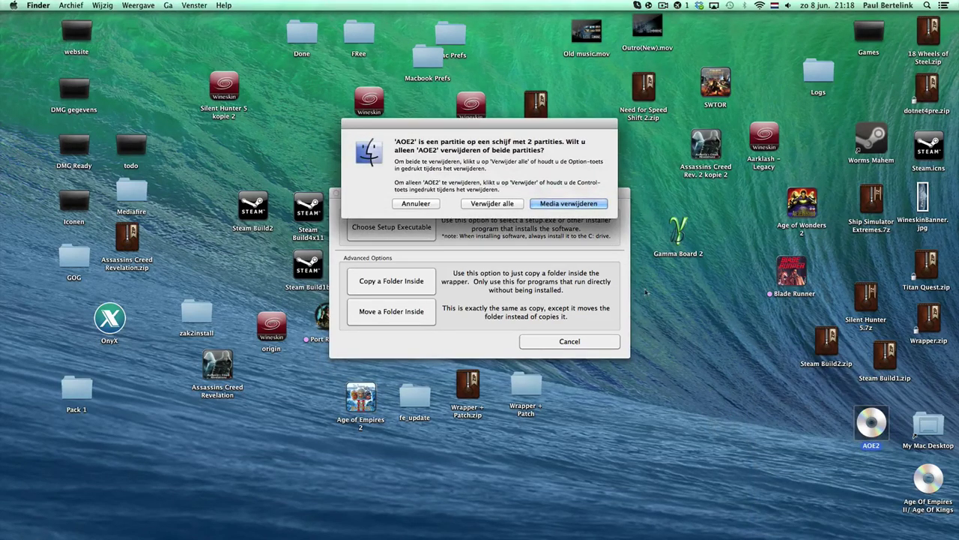
{"action": "key", "text": "Return"}
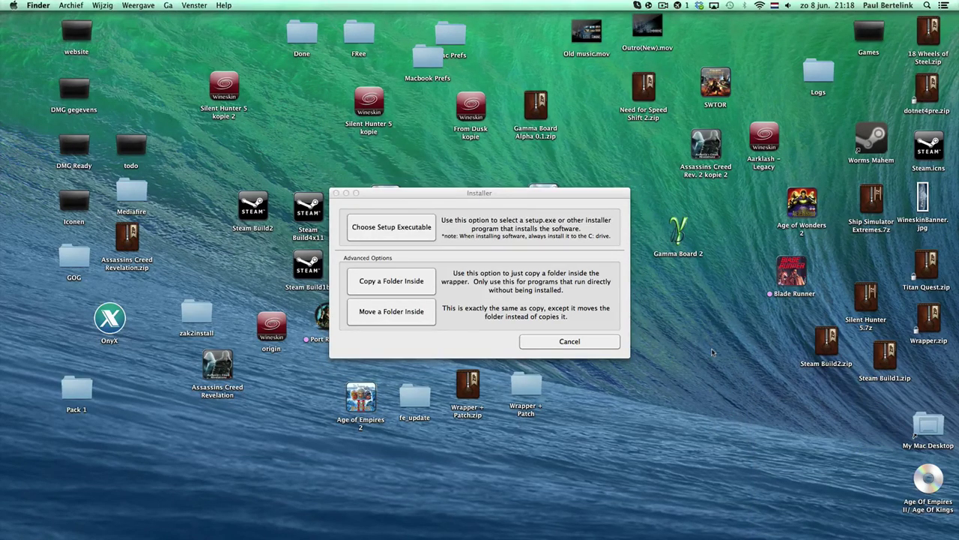
{"action": "right_click", "coordinate": [928, 481]}
{"action": "left_click", "coordinate": [834, 373]}
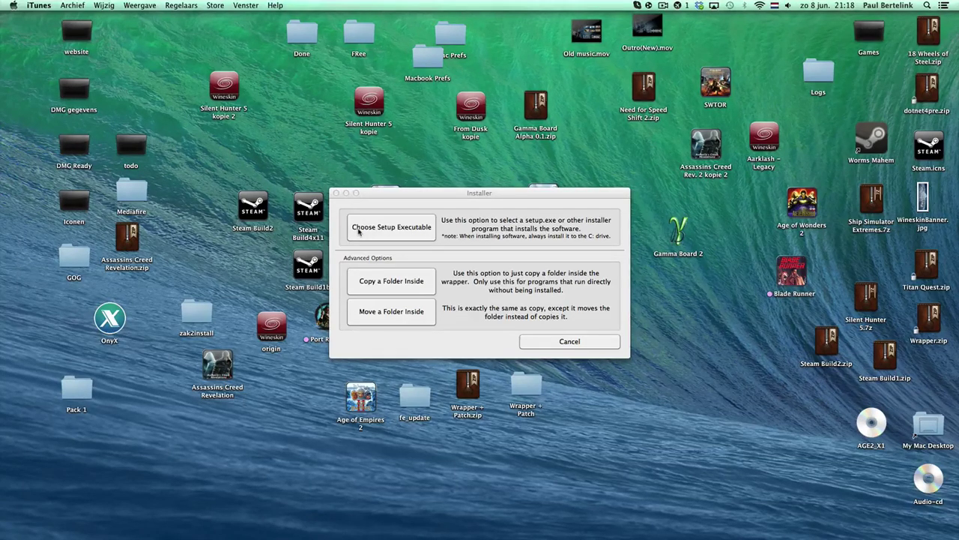
Ignore the CrossOver autorun offer, decline importing the Age of Empires 2 CD into iTunes, and close the iTunes window
{"action": "left_click", "coordinate": [520, 275]}
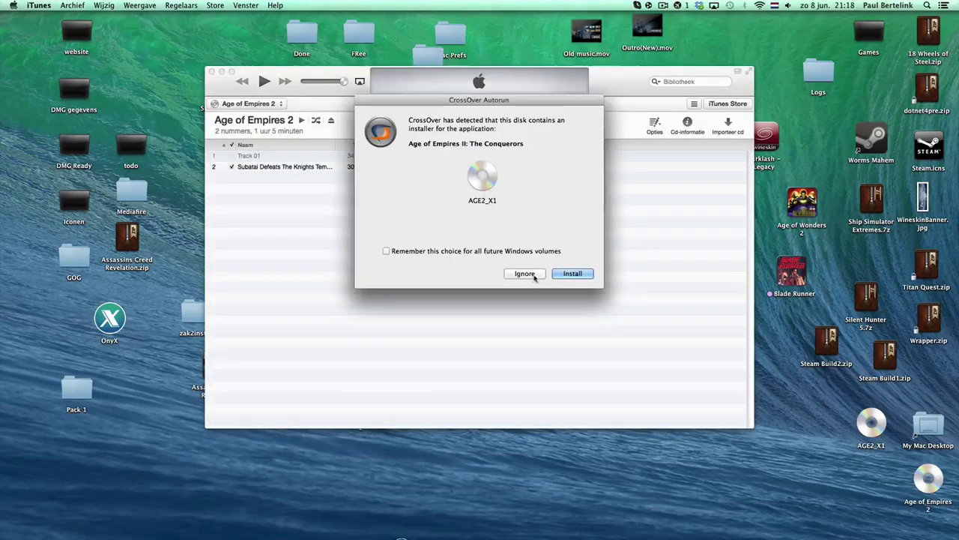
{"action": "left_click", "coordinate": [522, 275]}
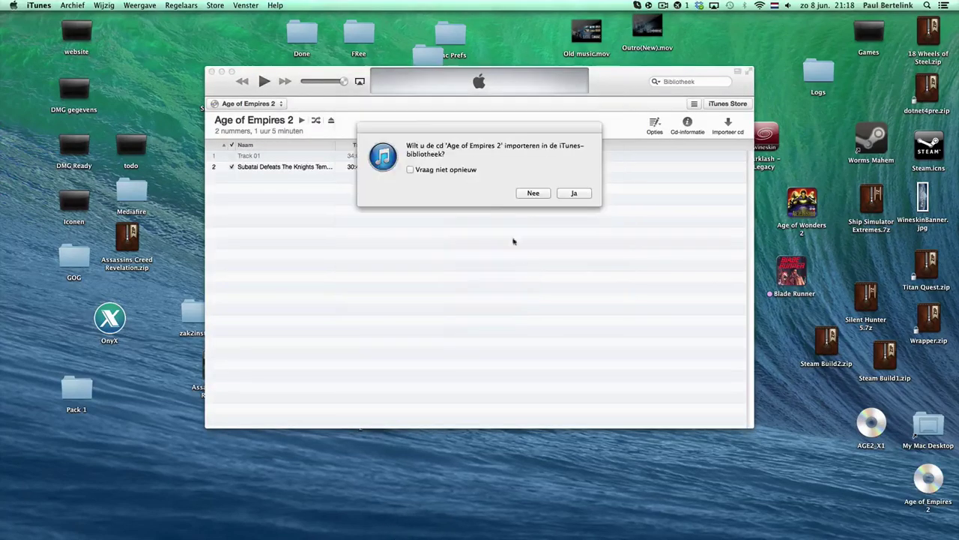
{"action": "left_click", "coordinate": [531, 193]}
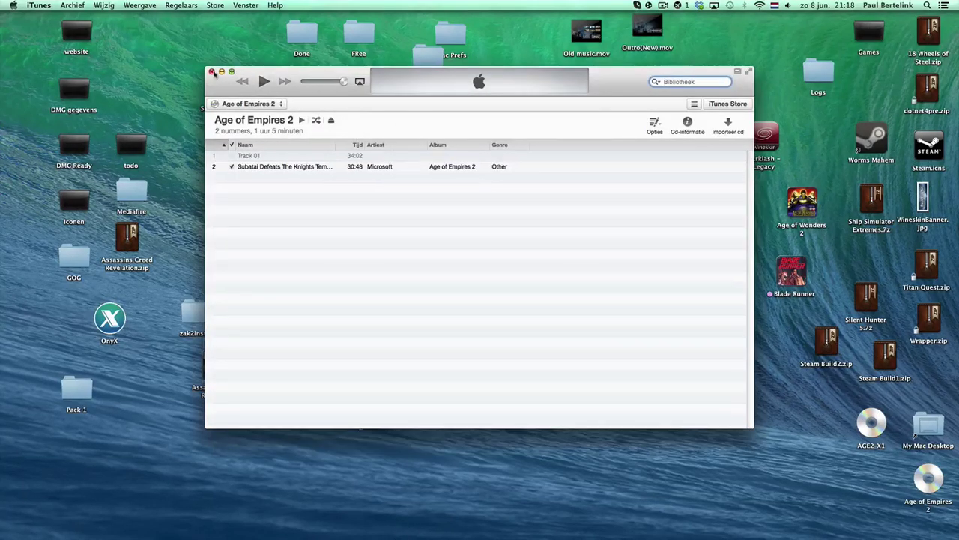
{"action": "left_click", "coordinate": [212, 71]}
Run AOCSETUP.EXE from the AGE2_X1 disc as the wrapper's install program
{"action": "left_click", "coordinate": [368, 213]}
{"action": "left_click", "coordinate": [380, 227]}
{"action": "scroll", "coordinate": [356, 270], "scroll_direction": "down", "scroll_amount": 1}
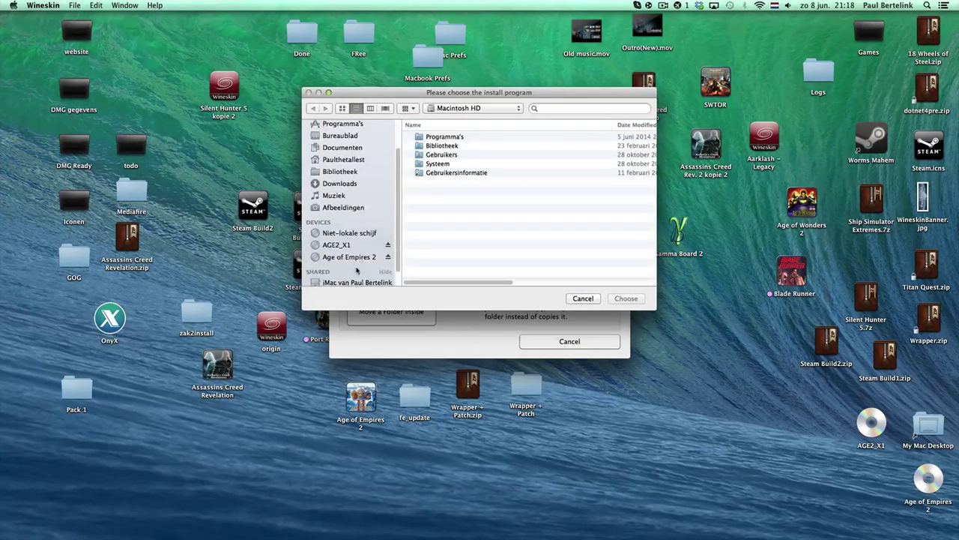
{"action": "left_click", "coordinate": [338, 247]}
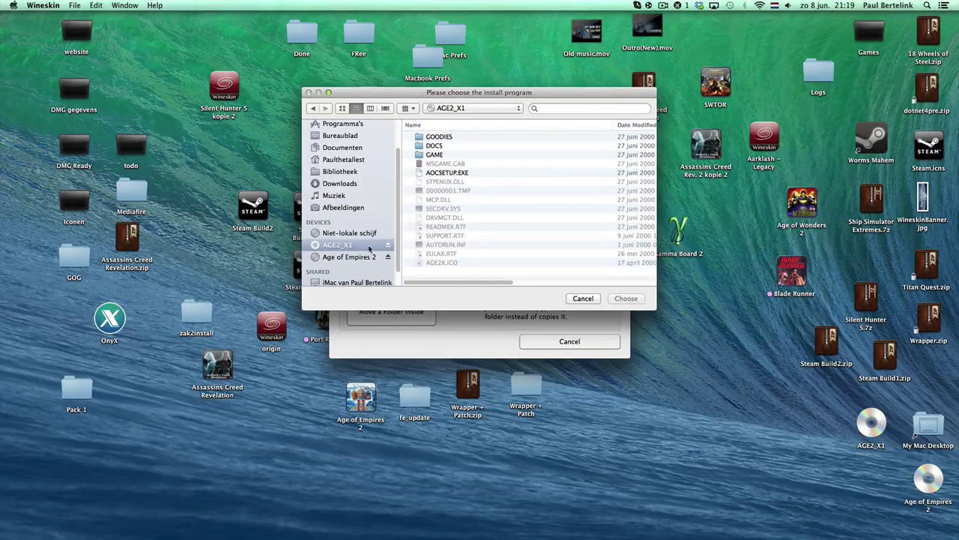
{"action": "left_click", "coordinate": [448, 173]}
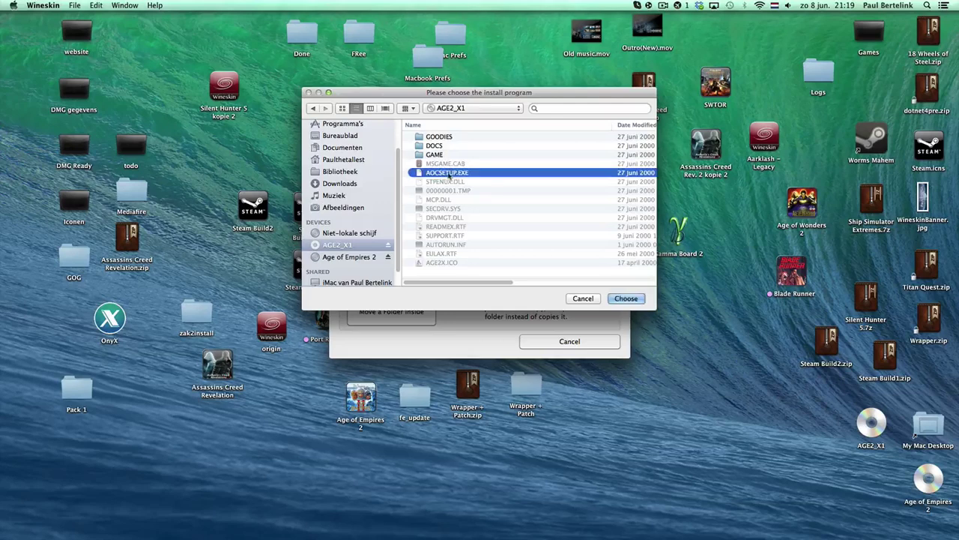
{"action": "left_click", "coordinate": [626, 299]}
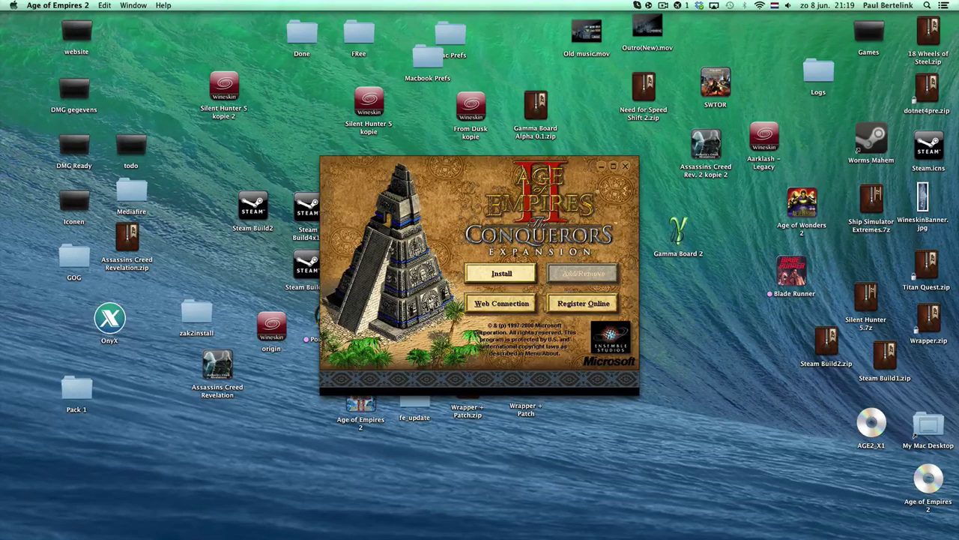
Install The Conquerors Expansion with the Full Install option and no desktop icon
{"action": "left_click", "coordinate": [493, 273]}
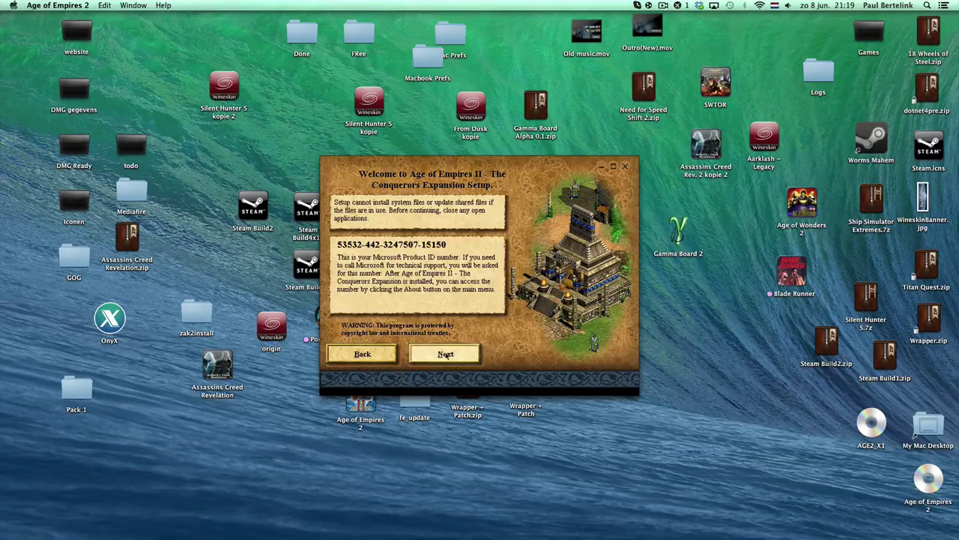
{"action": "left_click", "coordinate": [446, 354]}
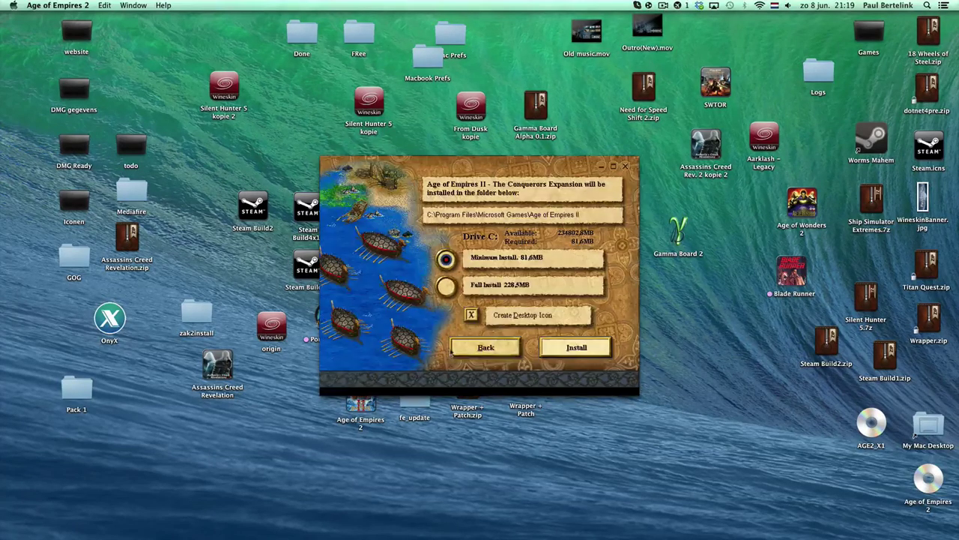
{"action": "left_click", "coordinate": [470, 299]}
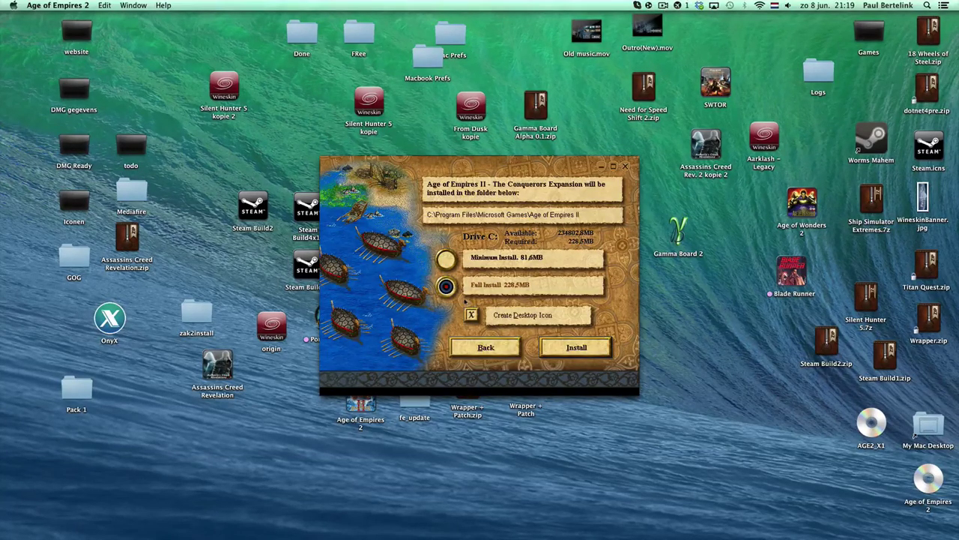
{"action": "left_click", "coordinate": [472, 315]}
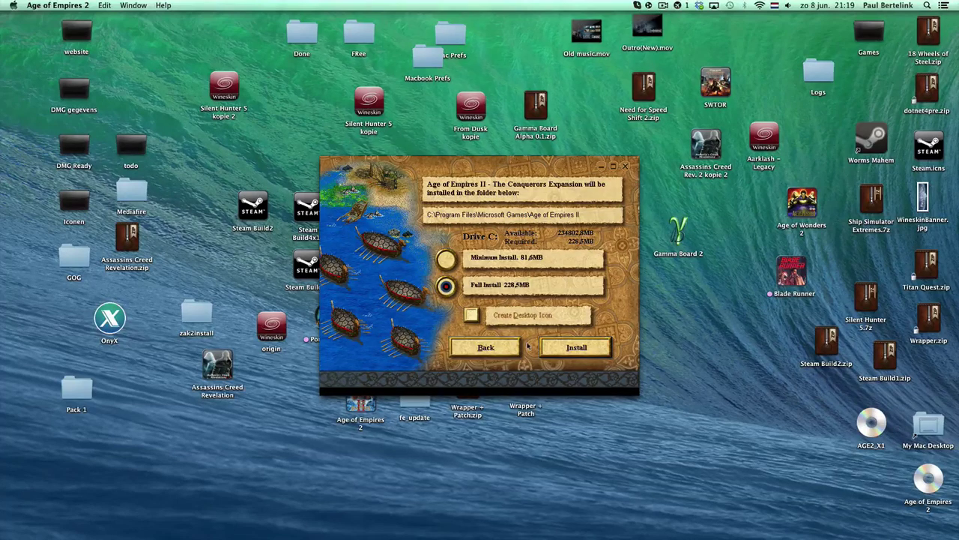
{"action": "left_click", "coordinate": [576, 350]}
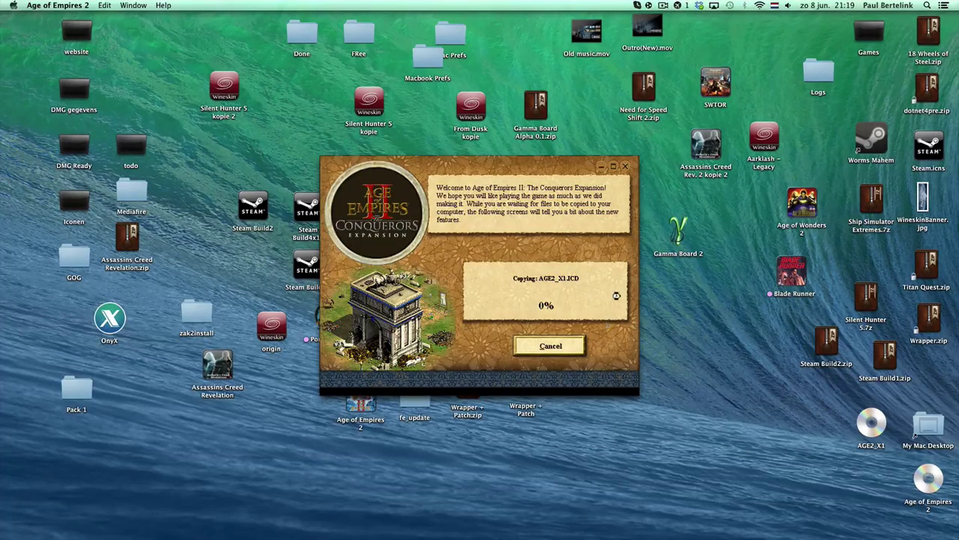
{"action": "left_click", "coordinate": [663, 6]}
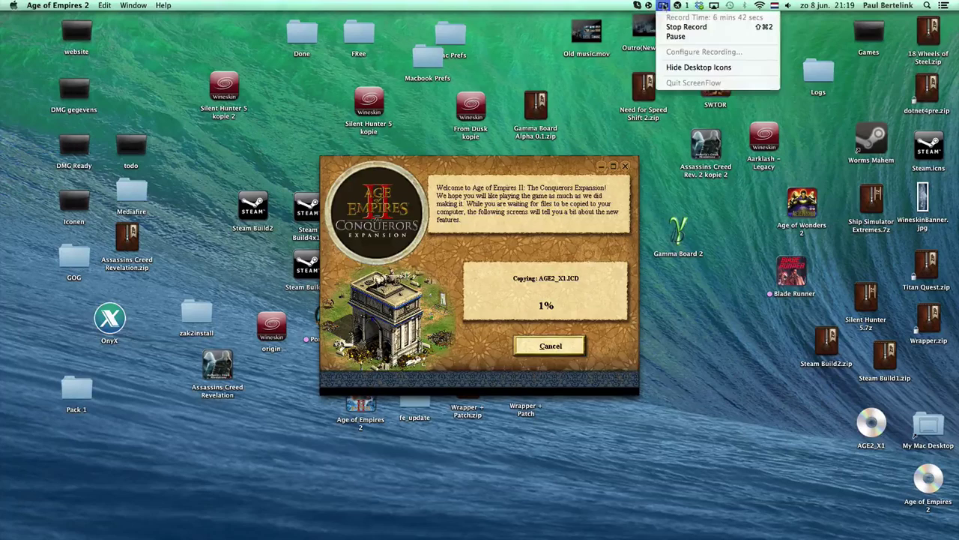
{"action": "left_click", "coordinate": [676, 36]}
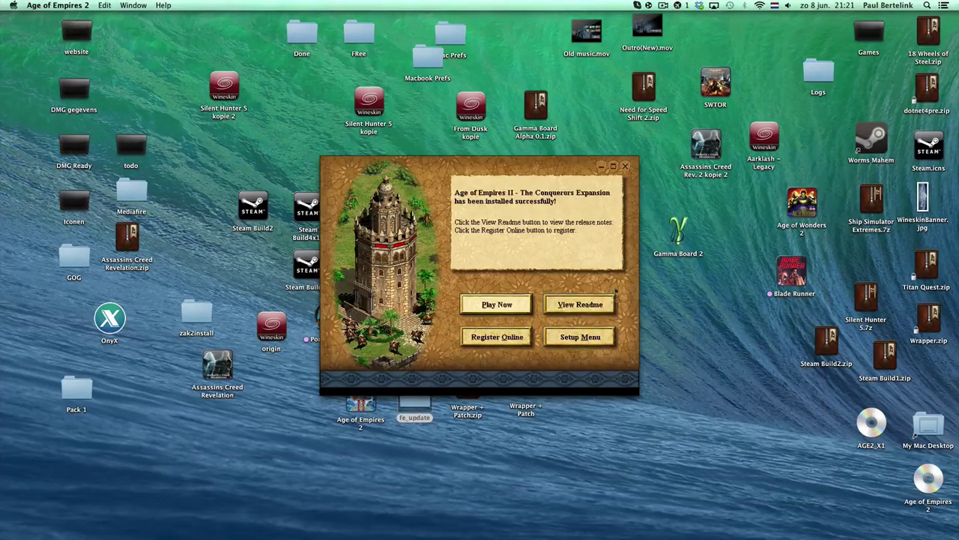
Return to the Conquerors setup menu, close it, and quit Wineskin
{"action": "left_click", "coordinate": [584, 344]}
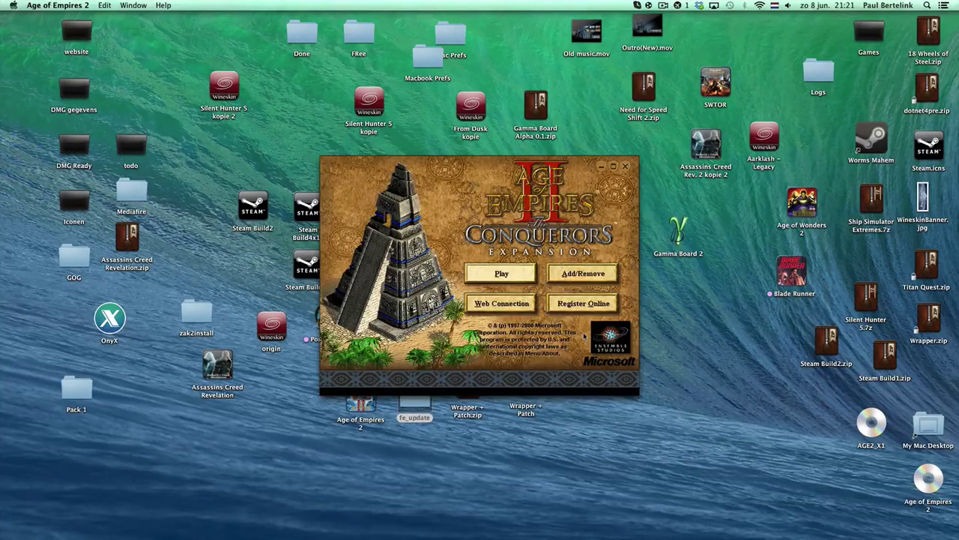
{"action": "left_click", "coordinate": [625, 166]}
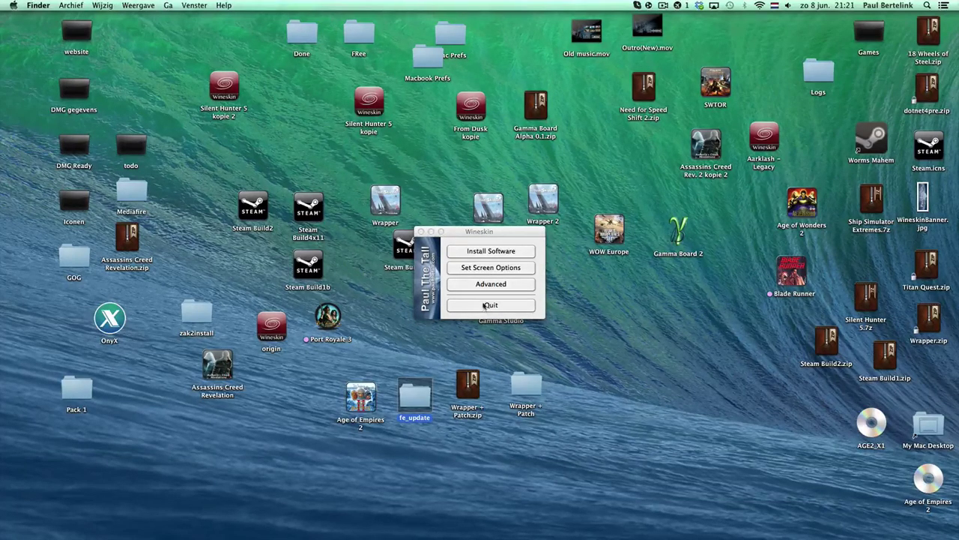
{"action": "left_click", "coordinate": [490, 305]}
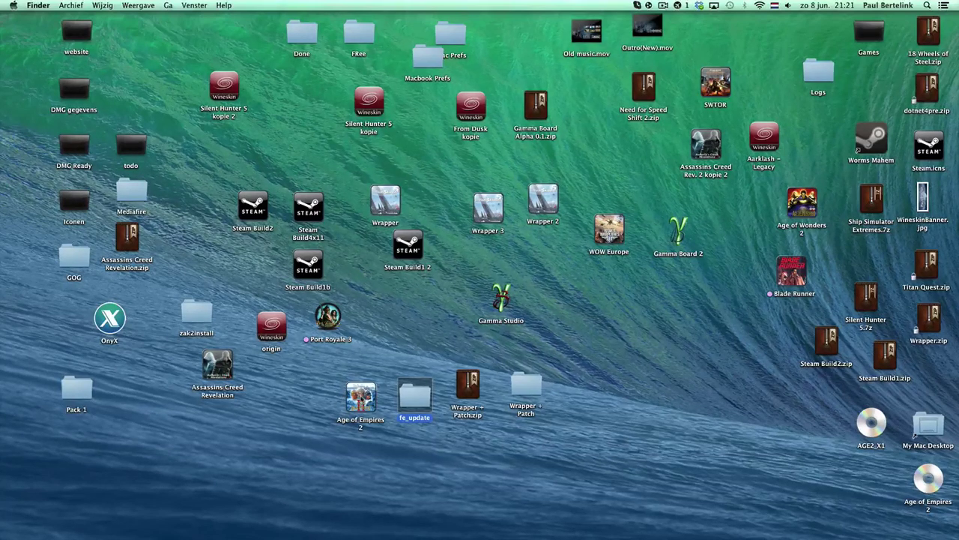
Show the Age of Empires 2 wrapper's package contents and open drive_c/Program Files/Microsoft Games/Age of Empires II
{"action": "left_click", "coordinate": [405, 340]}
{"action": "right_click", "coordinate": [364, 397]}
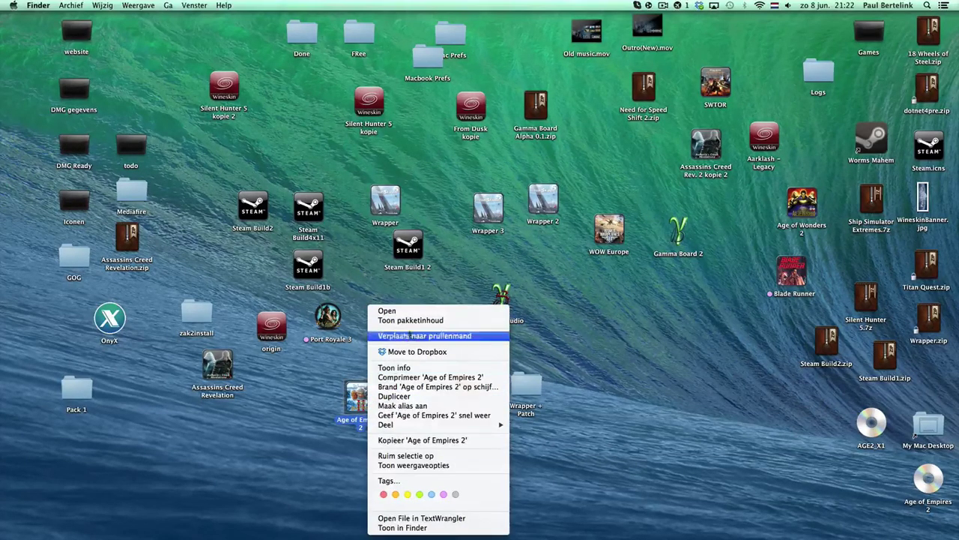
{"action": "left_click", "coordinate": [411, 321]}
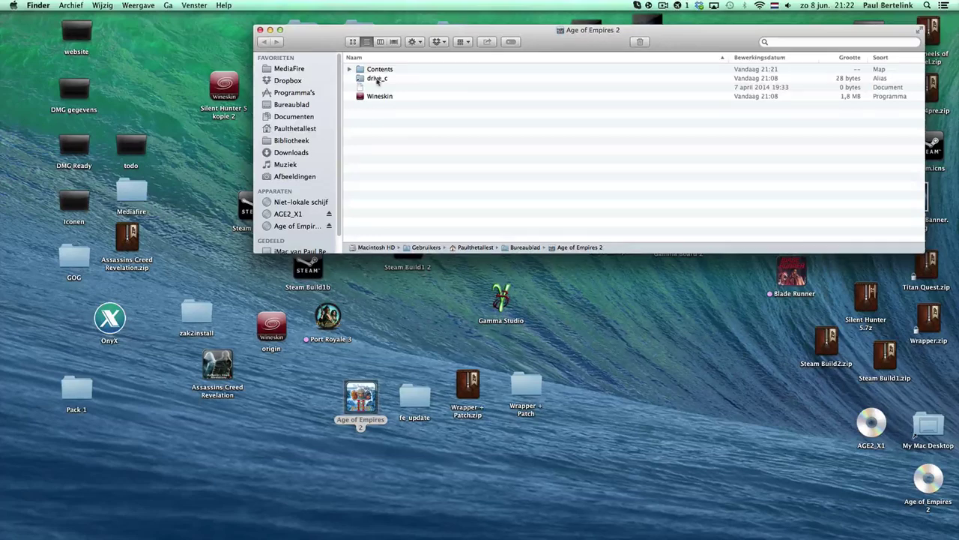
{"action": "double_click", "coordinate": [377, 79]}
{"action": "double_click", "coordinate": [378, 69]}
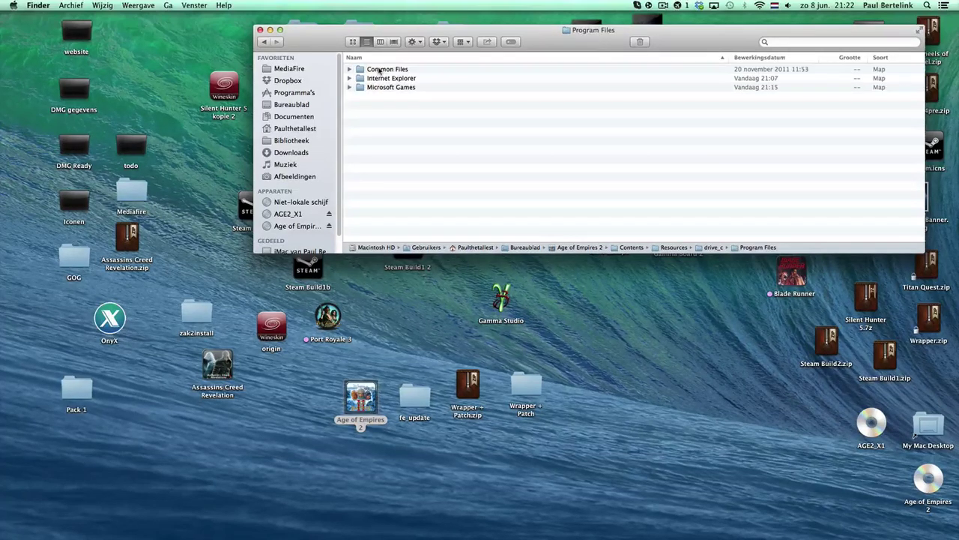
{"action": "double_click", "coordinate": [377, 87]}
{"action": "left_click", "coordinate": [380, 69]}
{"action": "double_click", "coordinate": [380, 70]}
Move and resize the Age of Empires II folder window to free desktop space, and open the fe_update folder beside it
{"action": "left_click_drag", "start_coordinate": [395, 33], "coordinate": [254, 47]}
{"action": "left_click_drag", "start_coordinate": [781, 269], "coordinate": [473, 345]}
{"action": "left_click", "coordinate": [415, 398]}
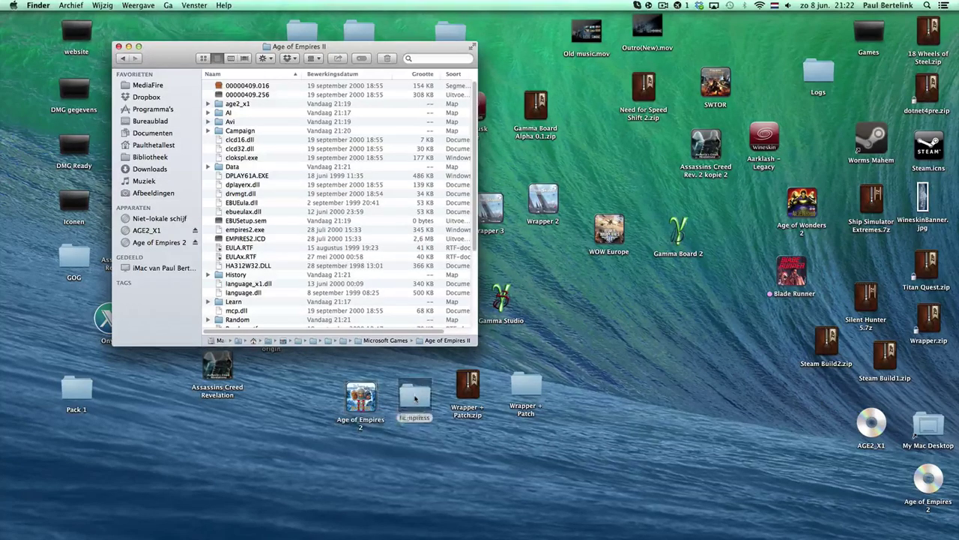
{"action": "double_click", "coordinate": [419, 397]}
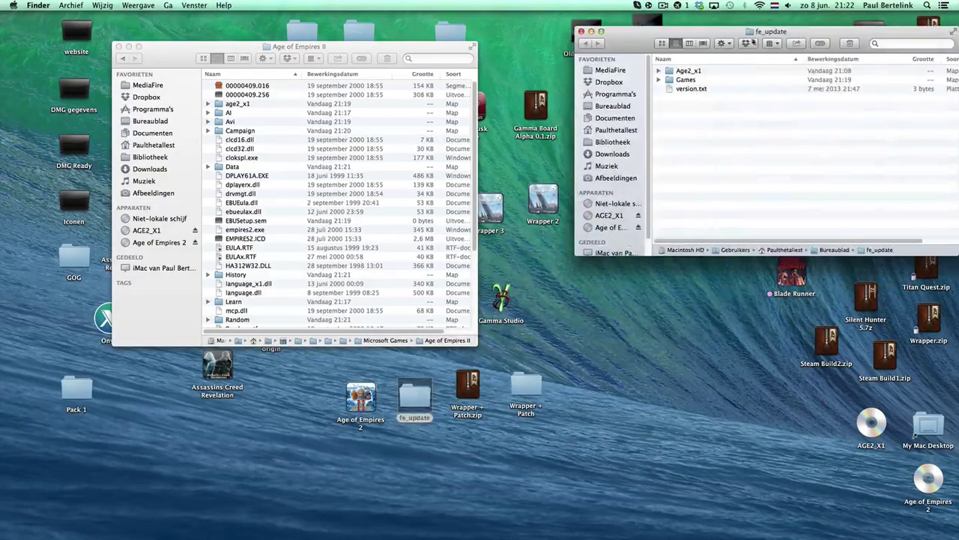
Move age2_x2.exe and FixAoFE.exe from fe_update's Age2_x1 folder into the installed game's age2_x1 folder
{"action": "left_click_drag", "start_coordinate": [712, 33], "coordinate": [632, 60]}
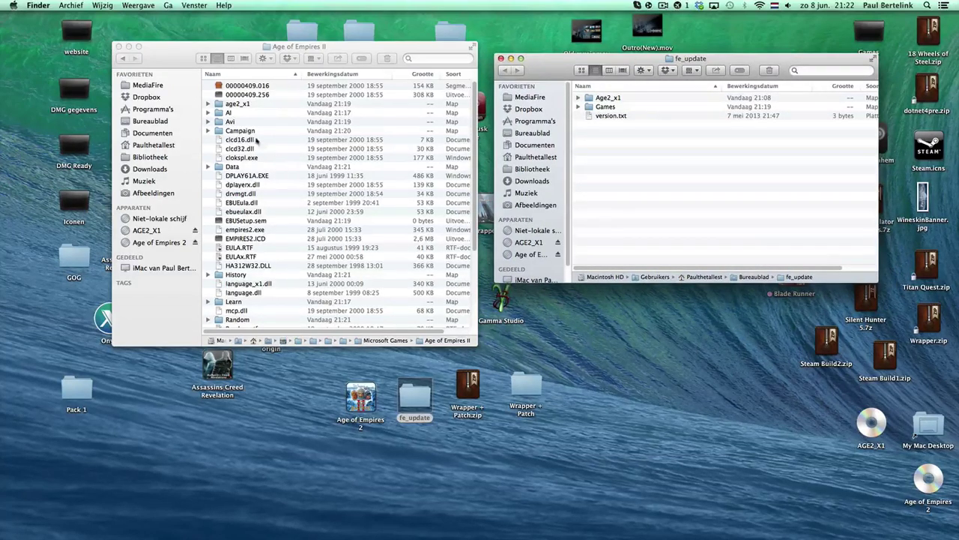
{"action": "left_click", "coordinate": [209, 104]}
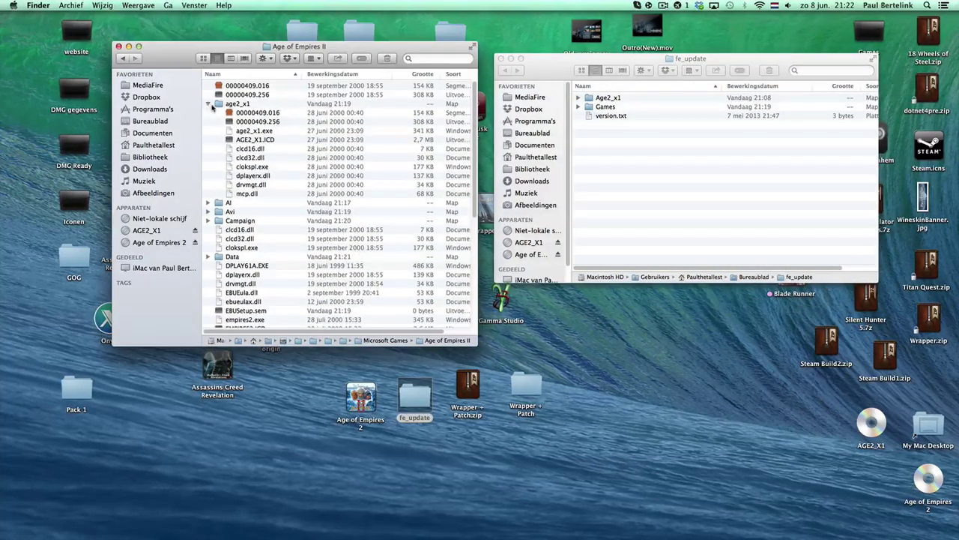
{"action": "left_click", "coordinate": [577, 97]}
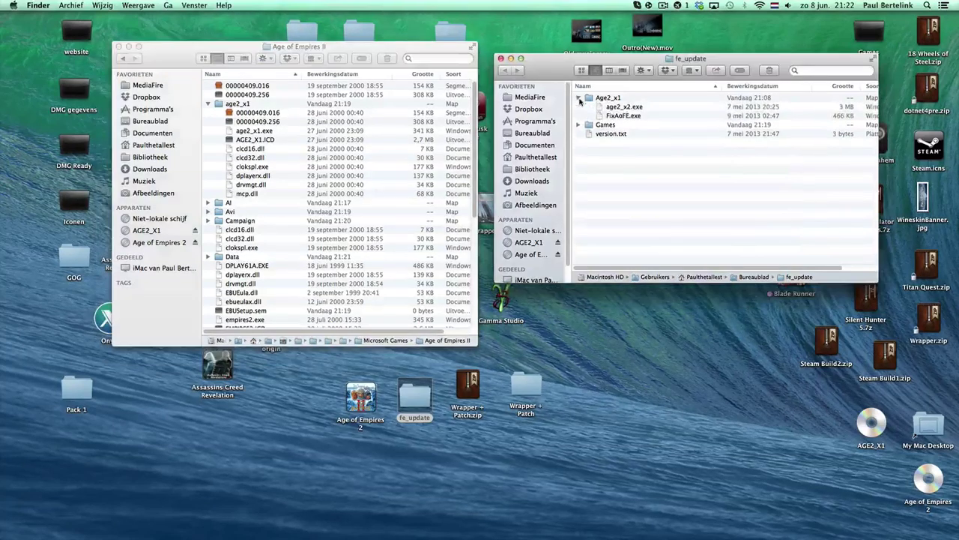
{"action": "left_click", "coordinate": [622, 117]}
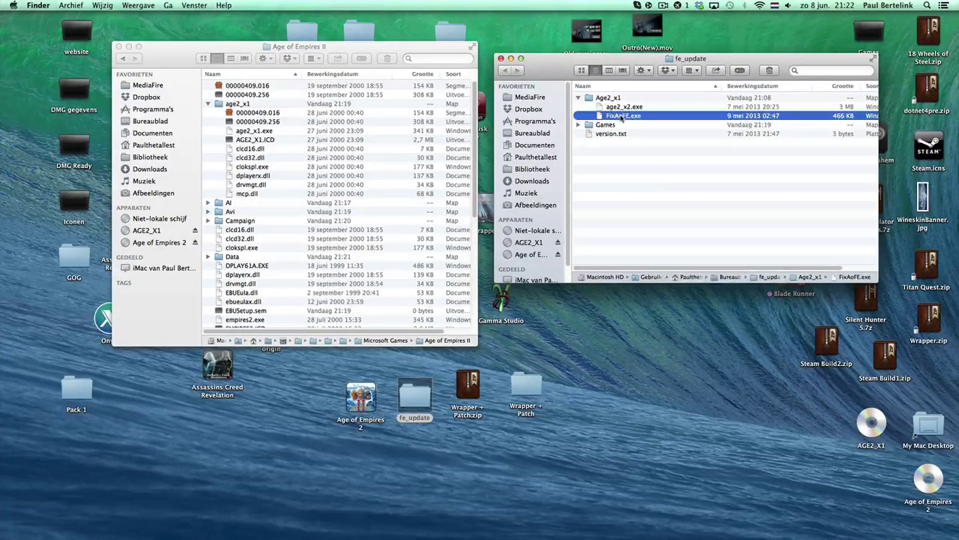
{"action": "left_click", "coordinate": [624, 107], "text": "shift"}
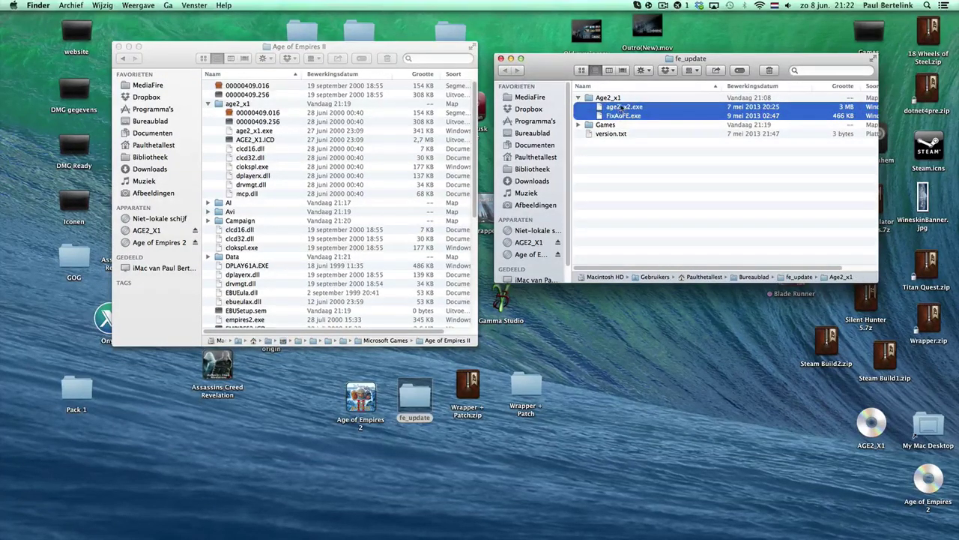
{"action": "left_click_drag", "start_coordinate": [622, 108], "coordinate": [285, 114]}
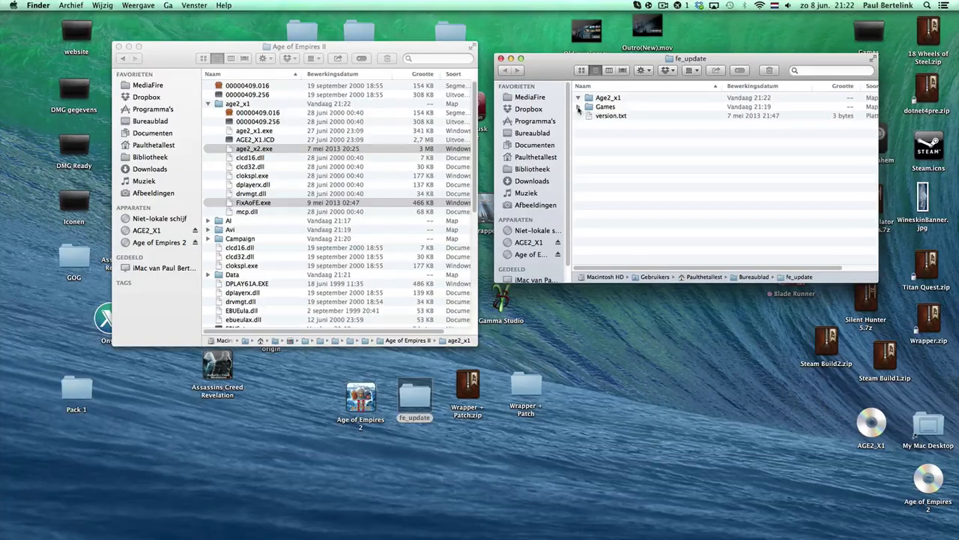
Move the Games folder from fe_update into the Age of Empires II folder and close both folder windows
{"action": "left_click", "coordinate": [578, 107]}
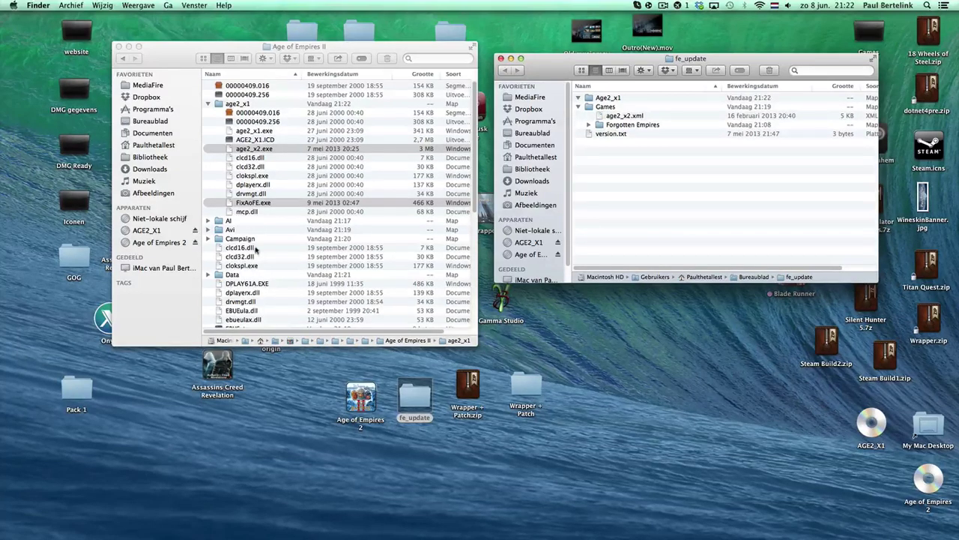
{"action": "scroll", "coordinate": [255, 249], "scroll_direction": "down", "scroll_amount": 10}
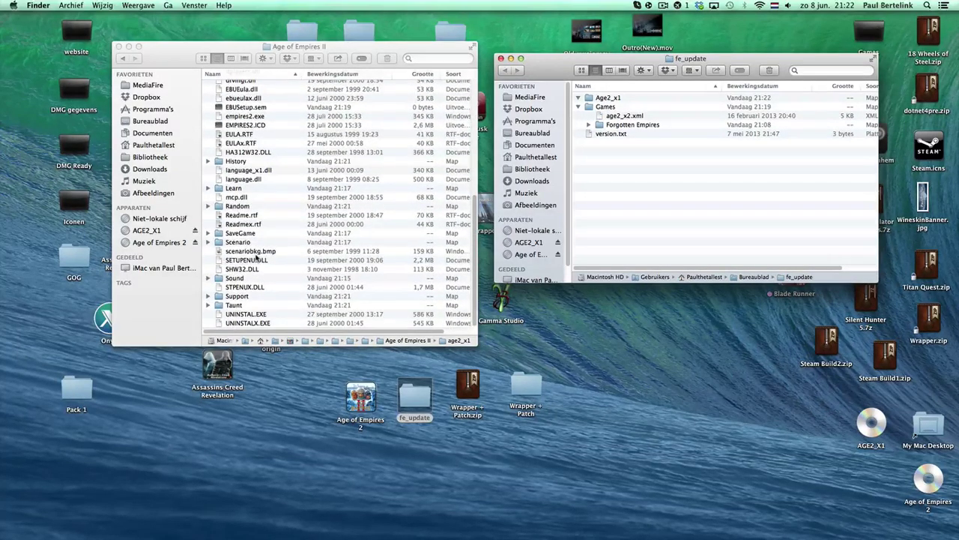
{"action": "scroll", "coordinate": [256, 257], "scroll_direction": "up", "scroll_amount": 10}
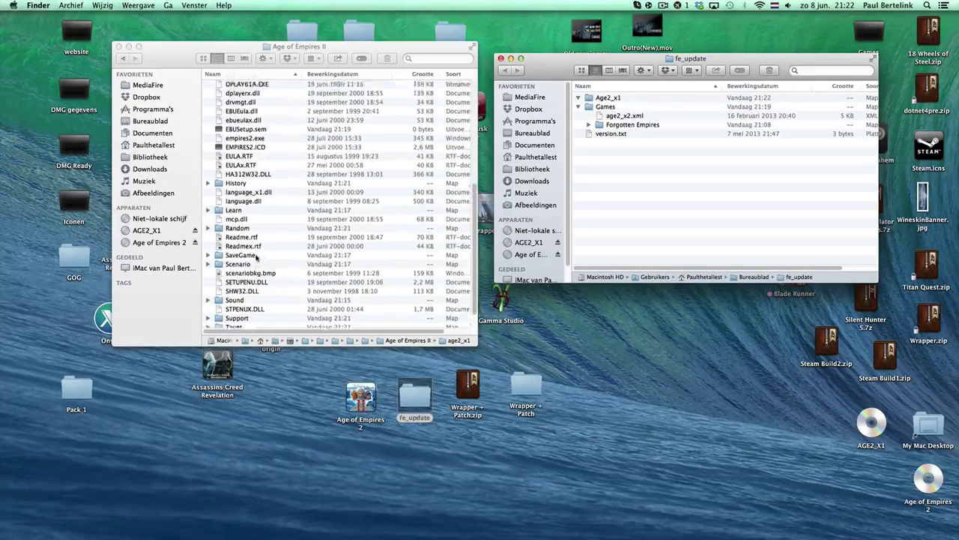
{"action": "scroll", "coordinate": [256, 257], "scroll_direction": "up", "scroll_amount": 2}
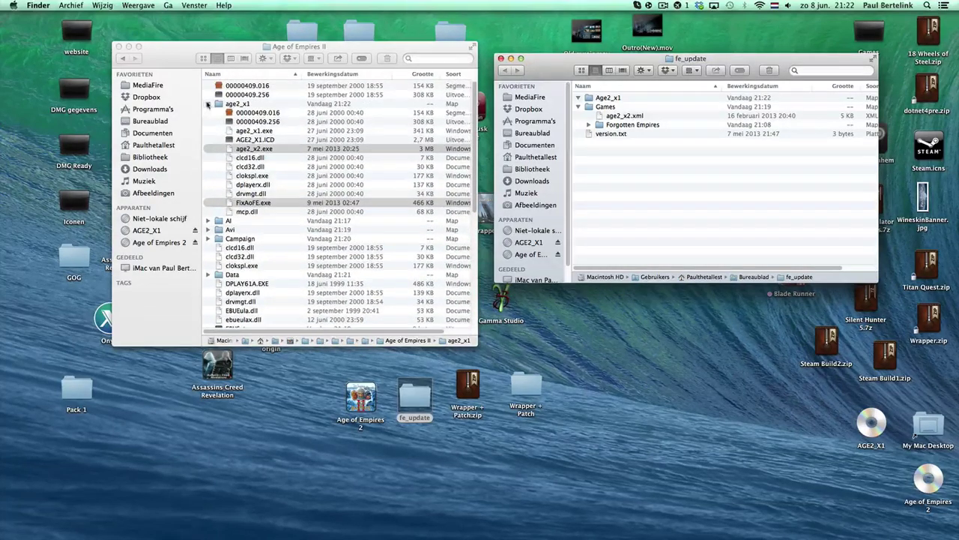
{"action": "left_click", "coordinate": [209, 104]}
{"action": "scroll", "coordinate": [225, 229], "scroll_direction": "down", "scroll_amount": 3}
{"action": "scroll", "coordinate": [225, 227], "scroll_direction": "down", "scroll_amount": 3}
{"action": "scroll", "coordinate": [224, 227], "scroll_direction": "up", "scroll_amount": 5}
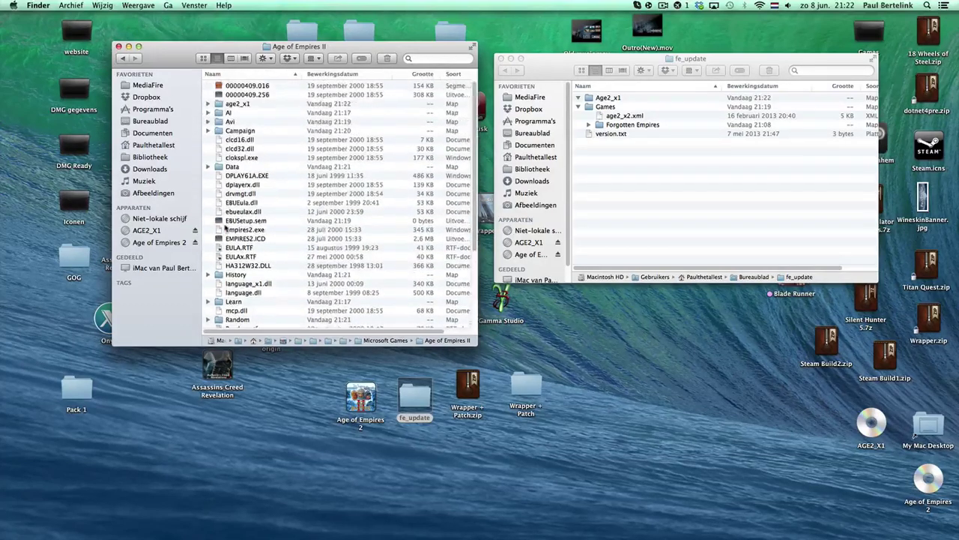
{"action": "left_click", "coordinate": [581, 106]}
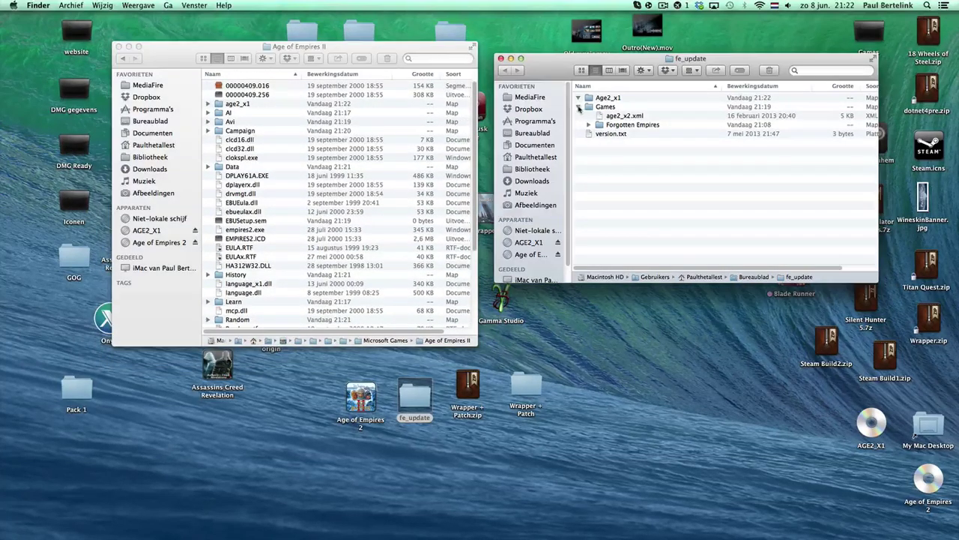
{"action": "left_click_drag", "start_coordinate": [600, 107], "coordinate": [332, 96]}
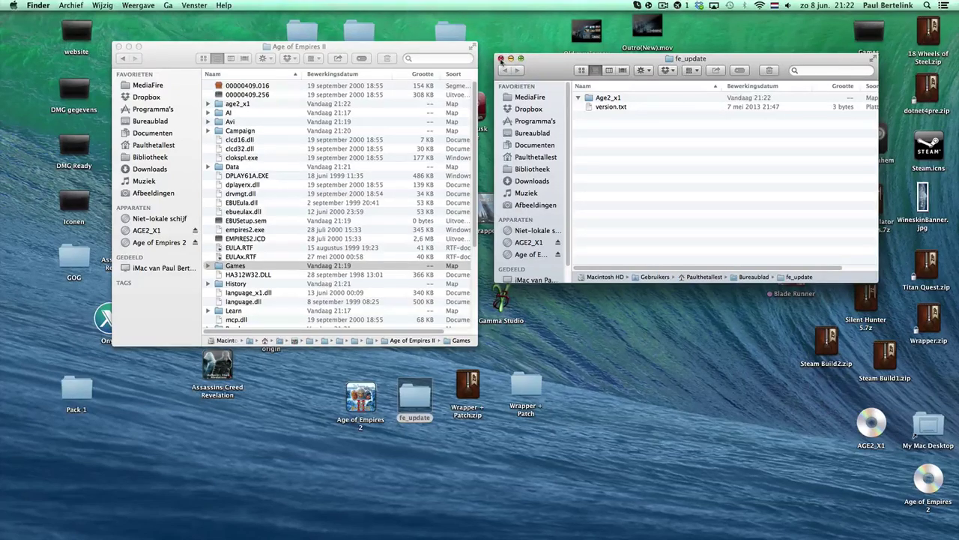
{"action": "left_click", "coordinate": [500, 58]}
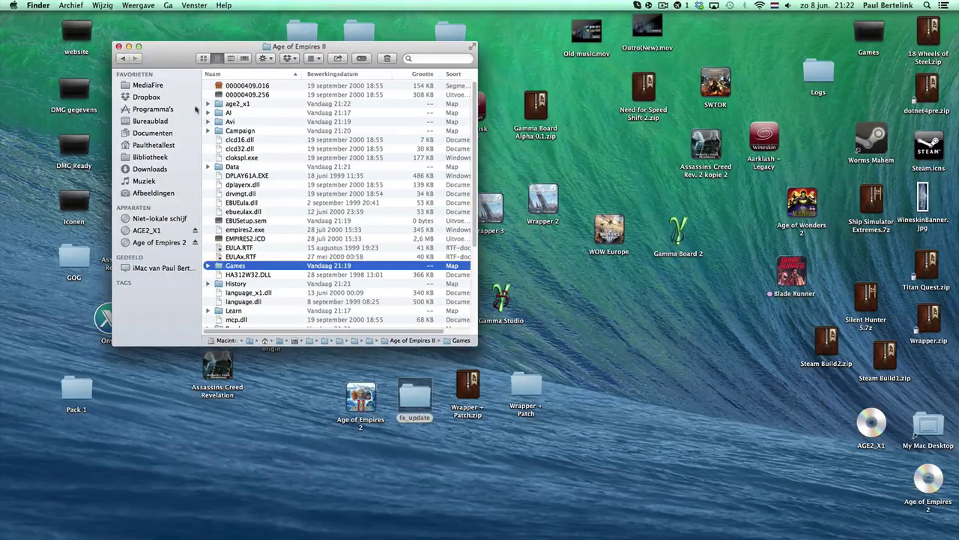
{"action": "left_click", "coordinate": [118, 46]}
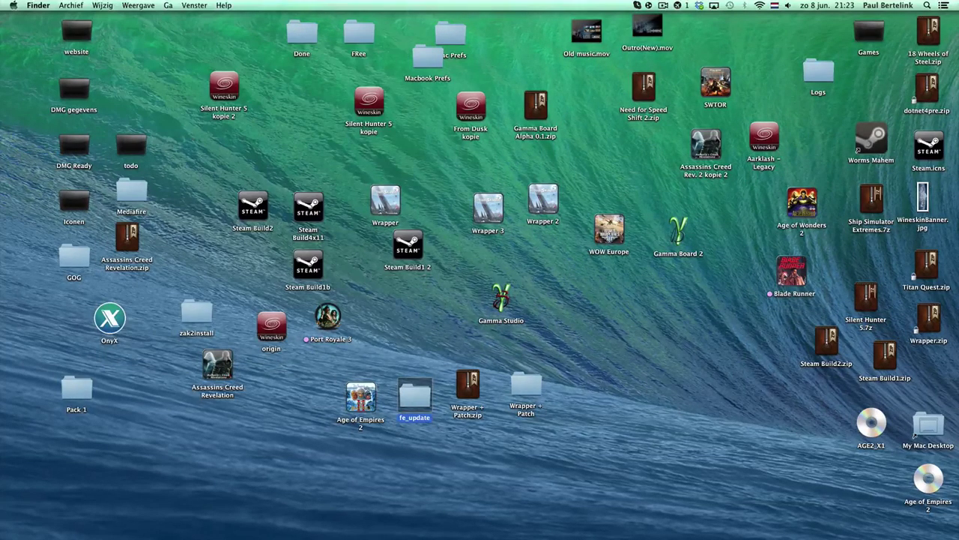
Show the Age of Empires 2 wrapper's package contents and open Wineskin's advanced settings
{"action": "right_click", "coordinate": [364, 396]}
{"action": "left_click", "coordinate": [415, 320]}
{"action": "left_click", "coordinate": [388, 97]}
{"action": "double_click", "coordinate": [388, 96]}
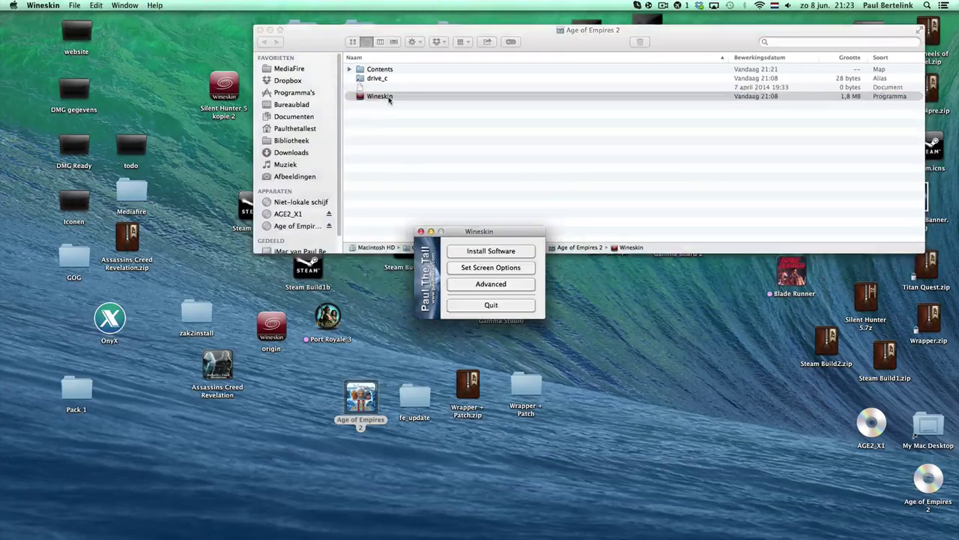
{"action": "left_click", "coordinate": [489, 284]}
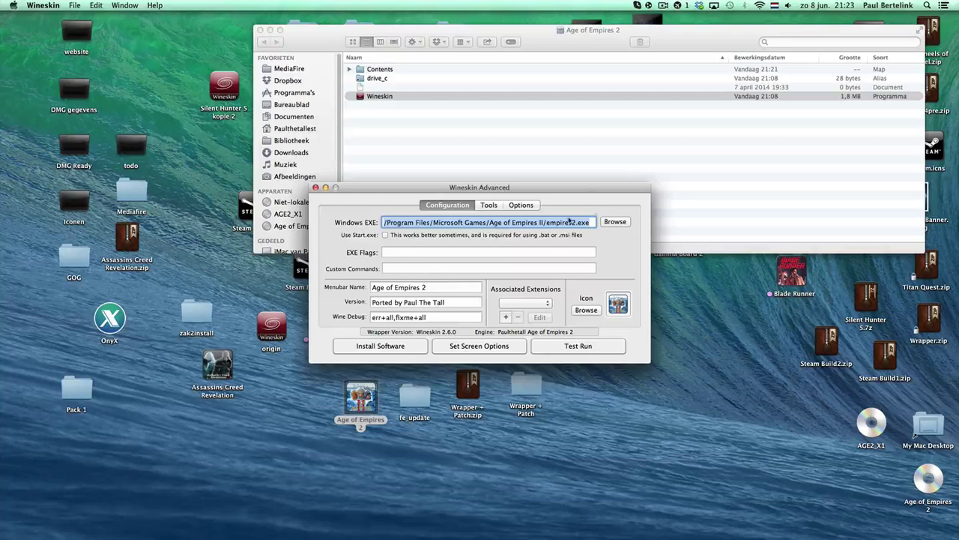
Set the wrapper's Windows EXE to age2_x2.exe in Age of Empires II/age2_x1, and close Wineskin and the package window
{"action": "left_click", "coordinate": [613, 223]}
{"action": "left_click", "coordinate": [452, 137]}
{"action": "double_click", "coordinate": [452, 137]}
{"action": "double_click", "coordinate": [443, 138]}
{"action": "double_click", "coordinate": [438, 139]}
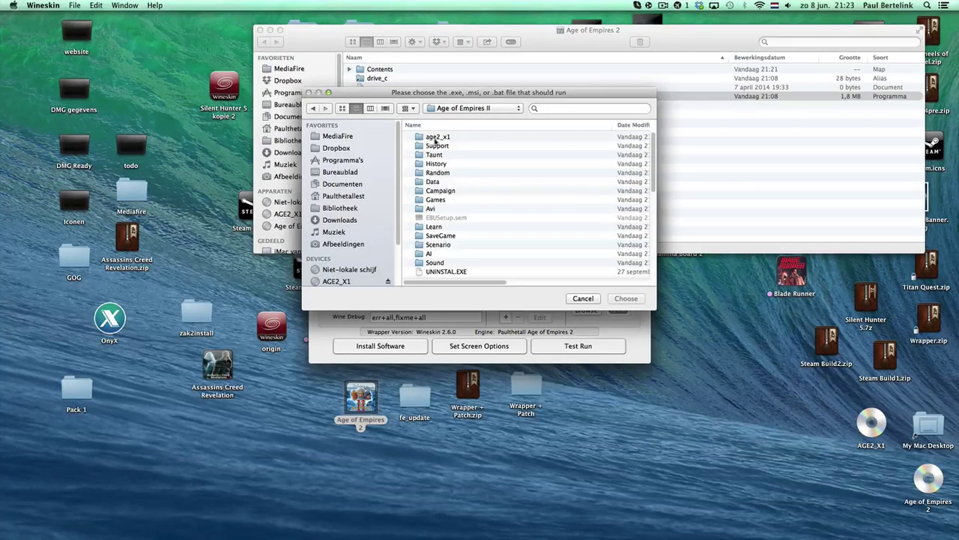
{"action": "double_click", "coordinate": [437, 140]}
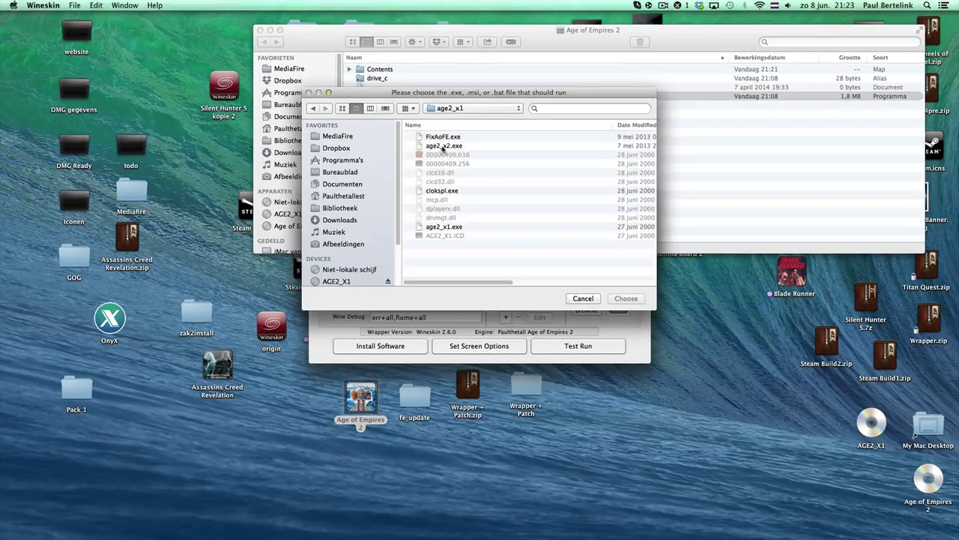
{"action": "left_click", "coordinate": [447, 149]}
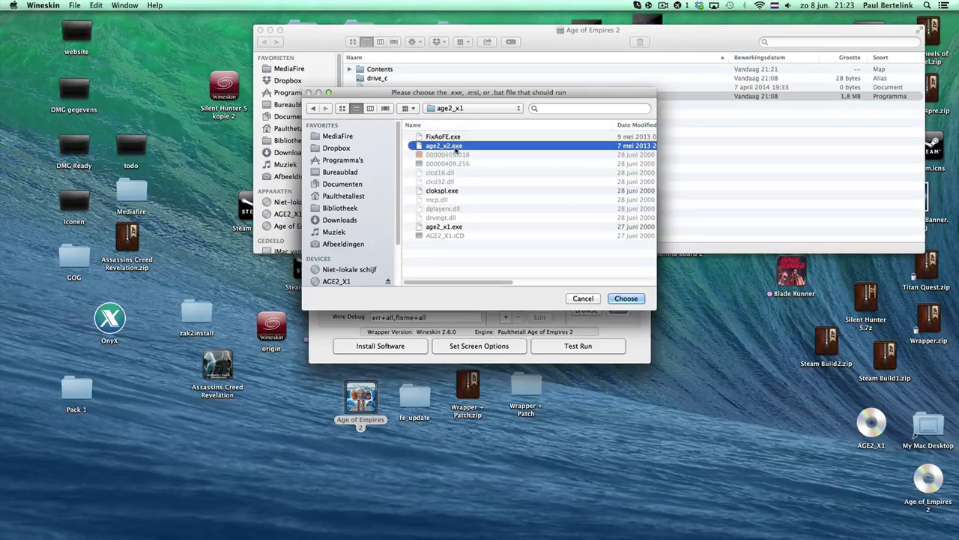
{"action": "left_click", "coordinate": [628, 299]}
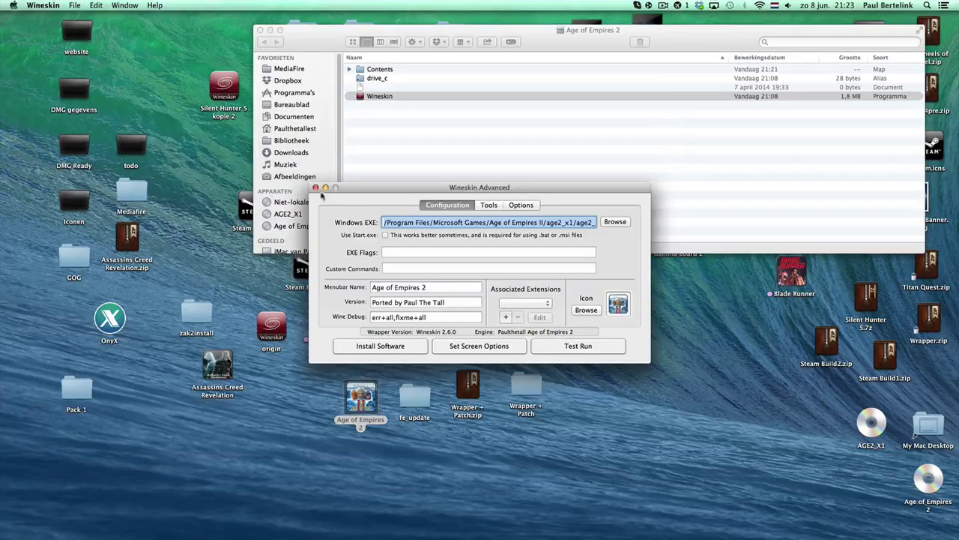
{"action": "left_click", "coordinate": [315, 187]}
{"action": "left_click", "coordinate": [260, 30]}
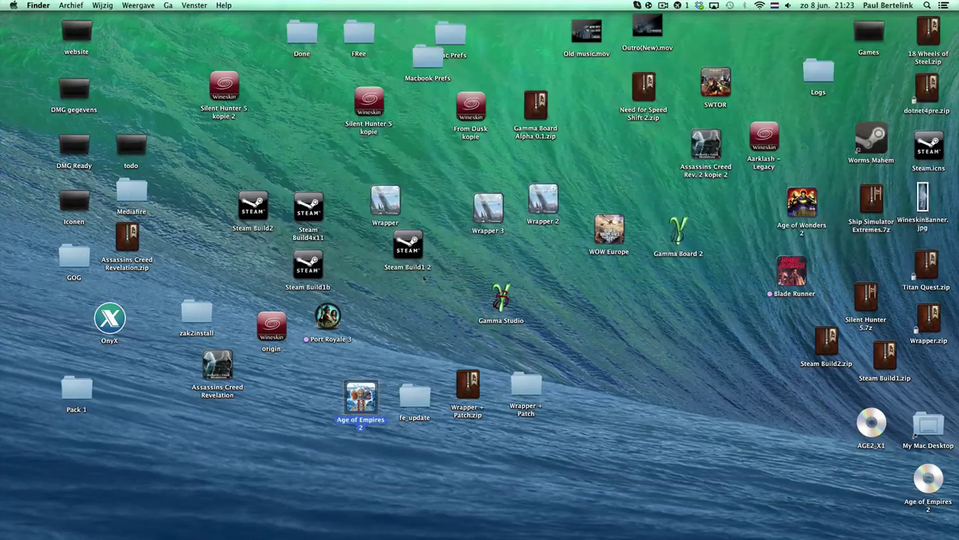
Launch the Age of Empires 2 wrapper and accept the Conquerors Expansion license agreement
{"action": "left_click", "coordinate": [415, 340]}
{"action": "double_click", "coordinate": [361, 398]}
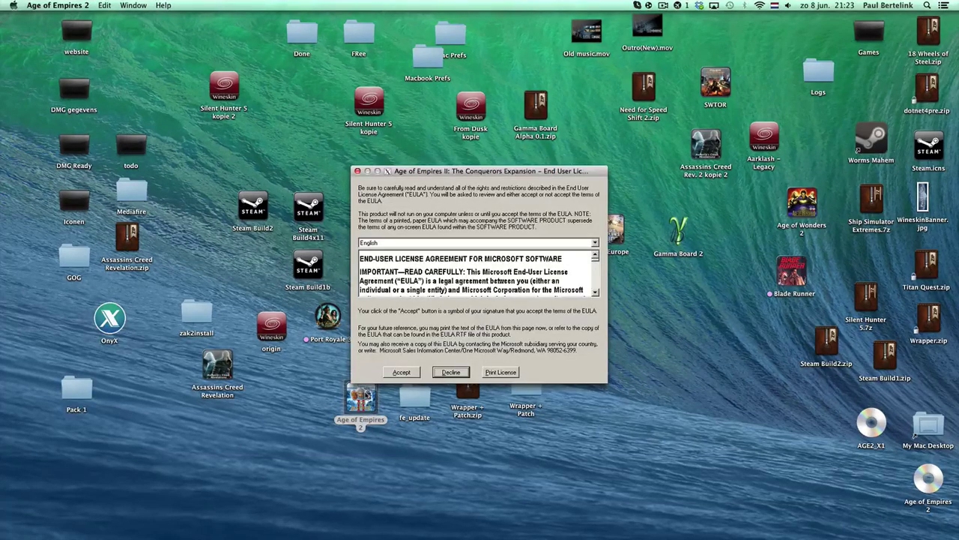
{"action": "left_click", "coordinate": [404, 374]}
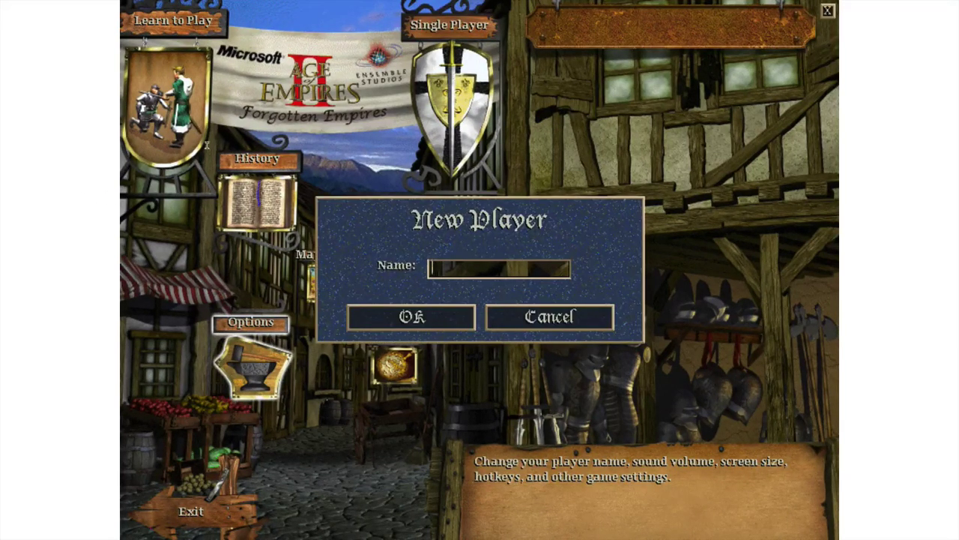
Create a new player with the player's first name and set the screen size to 1920 x 1080
{"action": "type", "text": "Paul"}
{"action": "key", "text": "Return"}
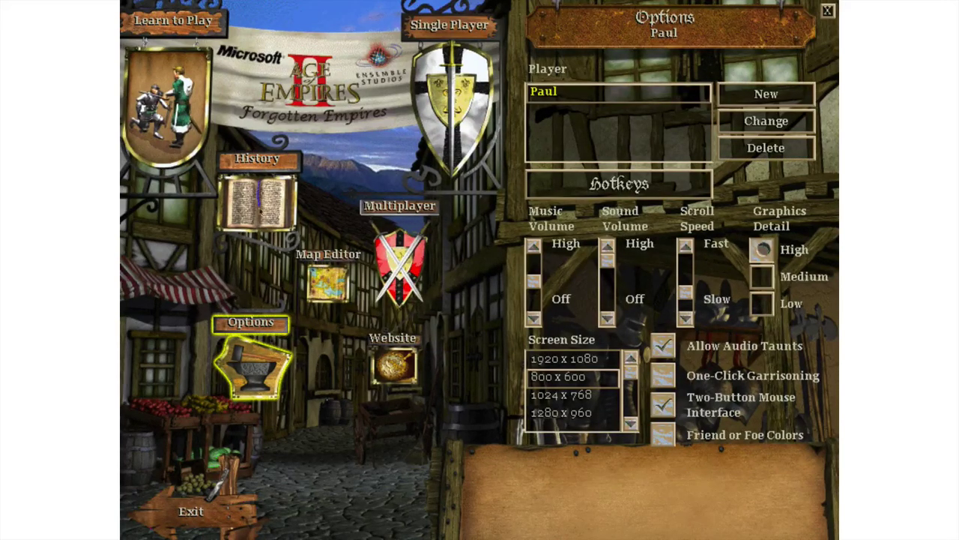
{"action": "key", "text": "Up"}
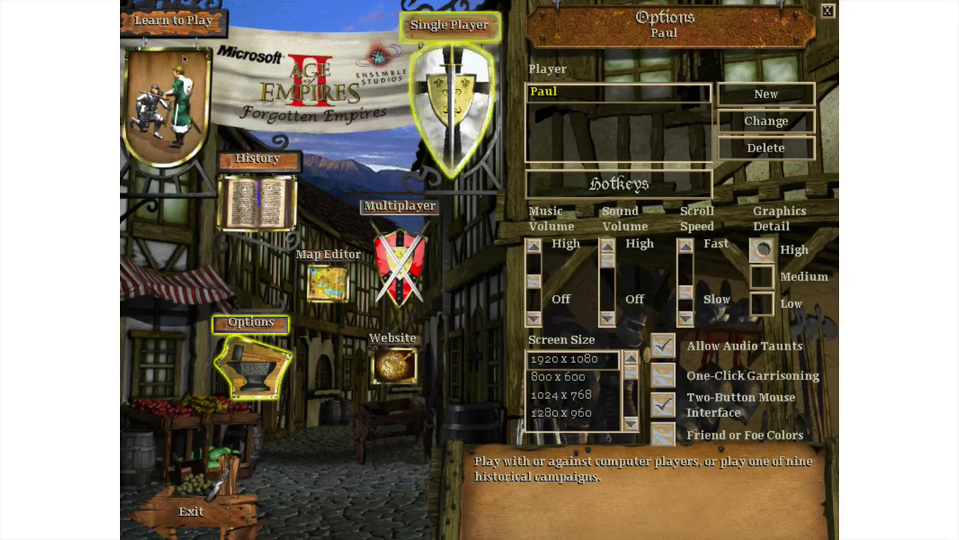
Start the Barbarossa campaign from the single-player Age of Kings campaigns and dismiss the mission objectives
{"action": "left_click", "coordinate": [450, 105]}
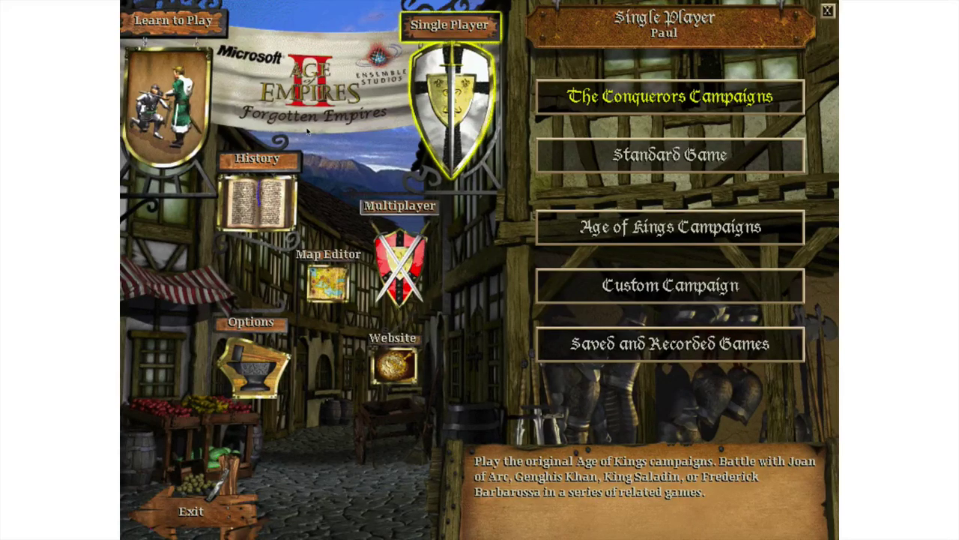
{"action": "left_click", "coordinate": [719, 227]}
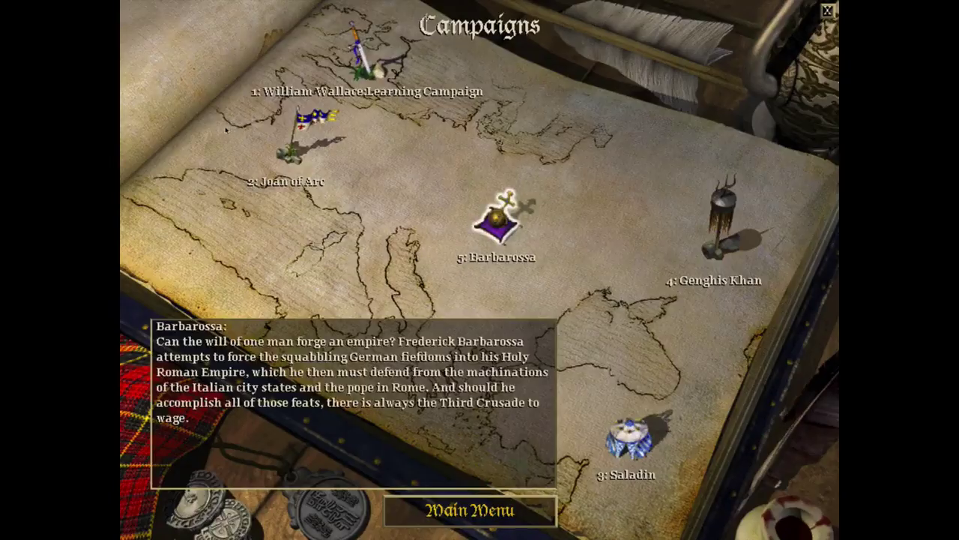
{"action": "key", "text": "Return"}
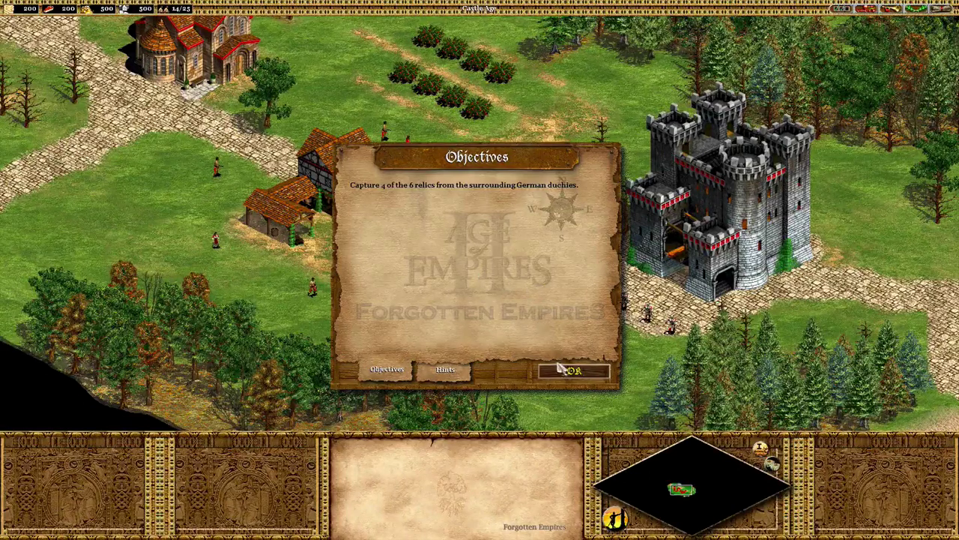
{"action": "left_click", "coordinate": [562, 369]}
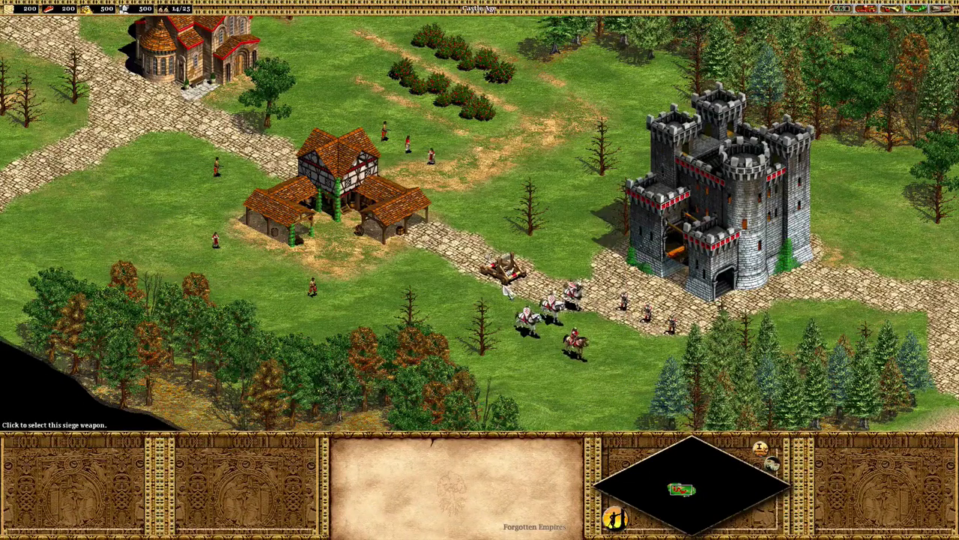
Select the siege weapon, cavalry and foot soldiers beside the castle and send them to the open ground above the Town Center
{"action": "mouse_move", "coordinate": [486, 253]}
{"action": "left_mouse_down"}
{"action": "mouse_move", "coordinate": [645, 352]}
{"action": "mouse_move", "coordinate": [690, 361]}
{"action": "left_mouse_up"}
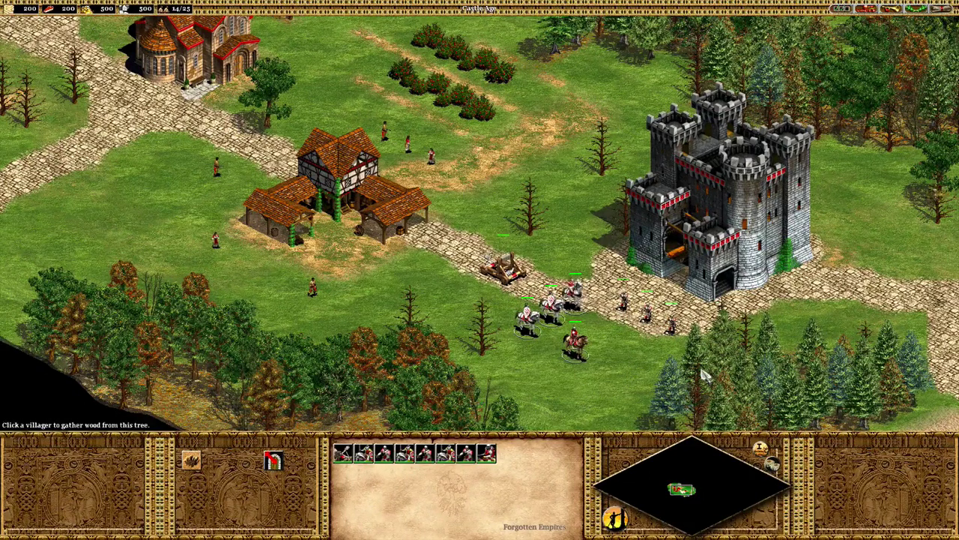
{"action": "right_click", "coordinate": [512, 166]}
{"action": "right_click", "coordinate": [545, 134]}
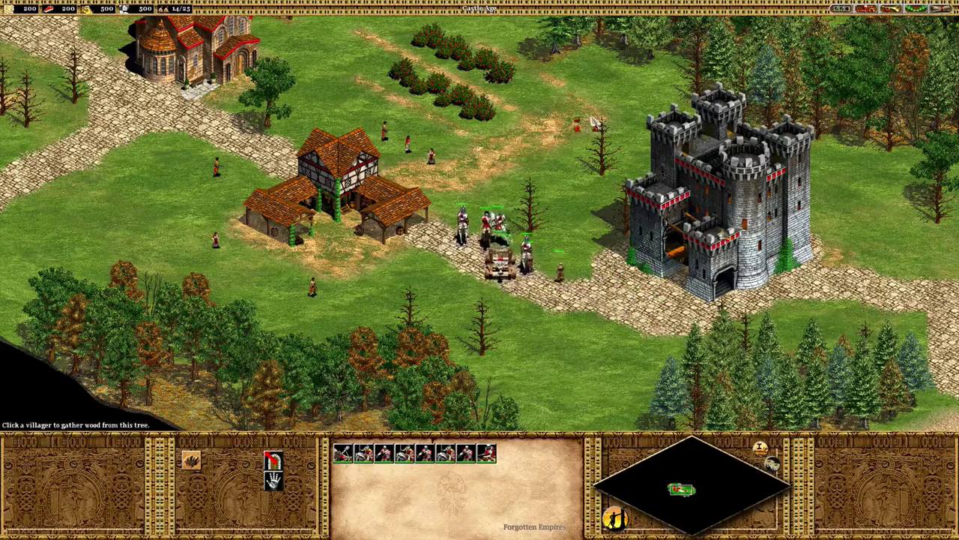
{"action": "key", "text": "Up"}
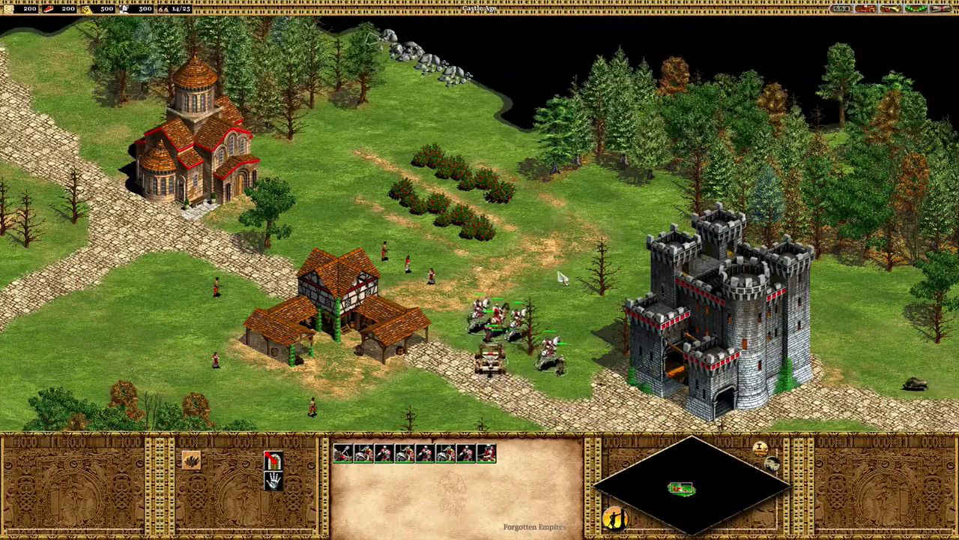
{"action": "right_click", "coordinate": [331, 193]}
Send the villagers near the Town Center to the berry bushes and queue two new villagers at the Town Center
{"action": "left_click_drag", "start_coordinate": [365, 221], "coordinate": [436, 283]}
{"action": "right_click", "coordinate": [450, 218]}
{"action": "left_click", "coordinate": [338, 292]}
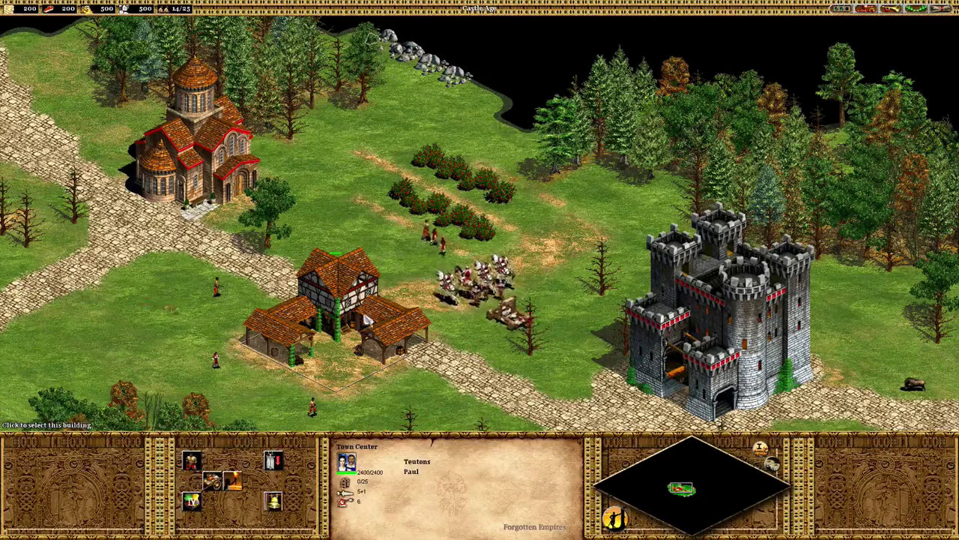
{"action": "left_click", "coordinate": [191, 461]}
{"action": "left_click", "coordinate": [191, 461]}
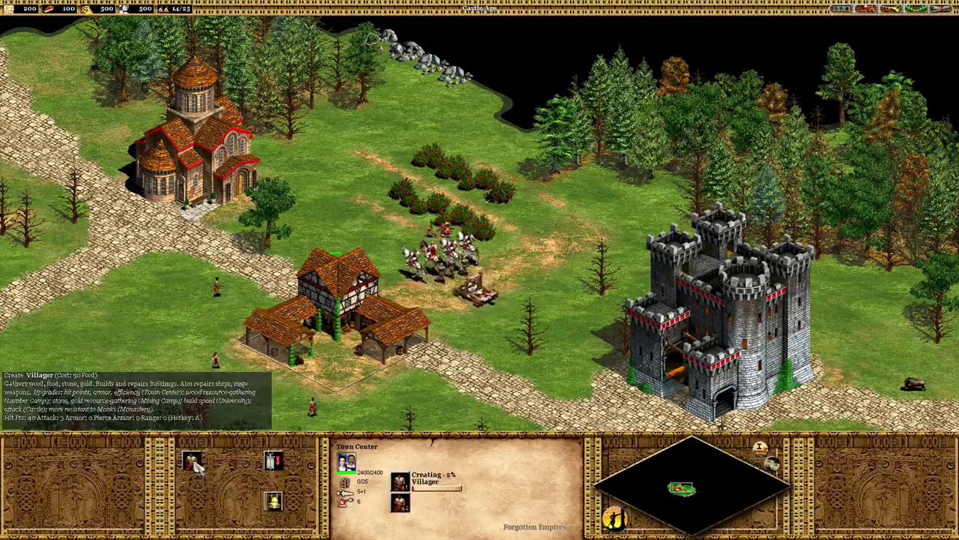
Queue two more villagers at the Town Center and move the Mangonel around the open ground between the Town Center and the castle
{"action": "left_click", "coordinate": [191, 461]}
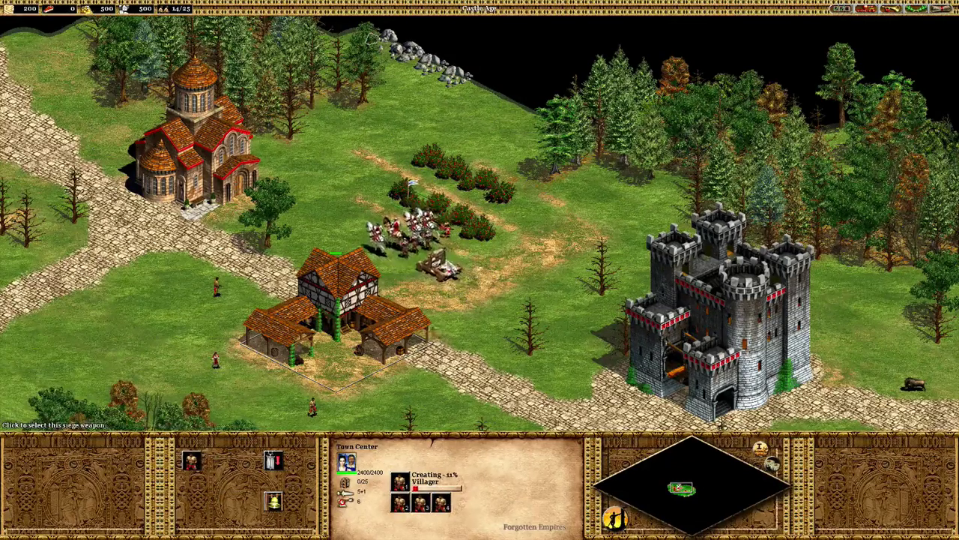
{"action": "left_click", "coordinate": [439, 266]}
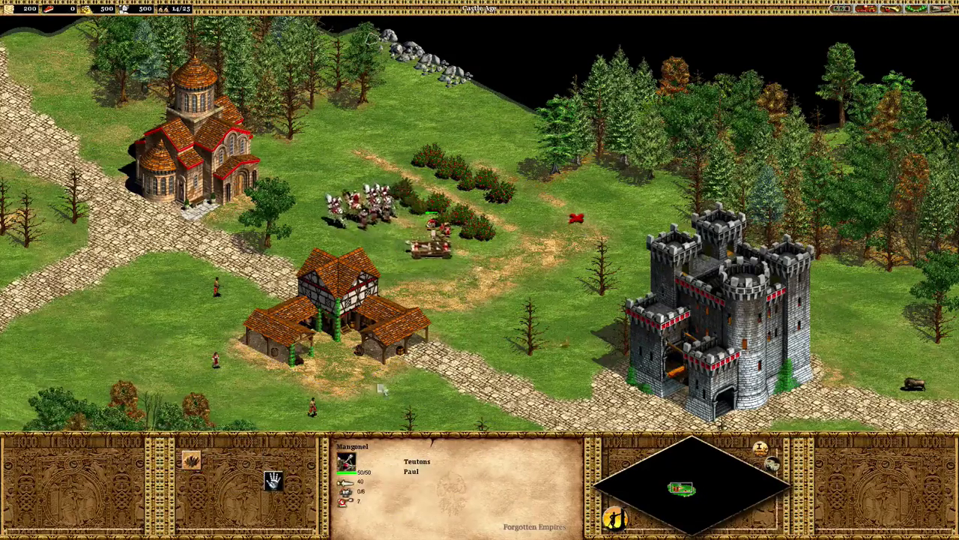
{"action": "right_click", "coordinate": [555, 169]}
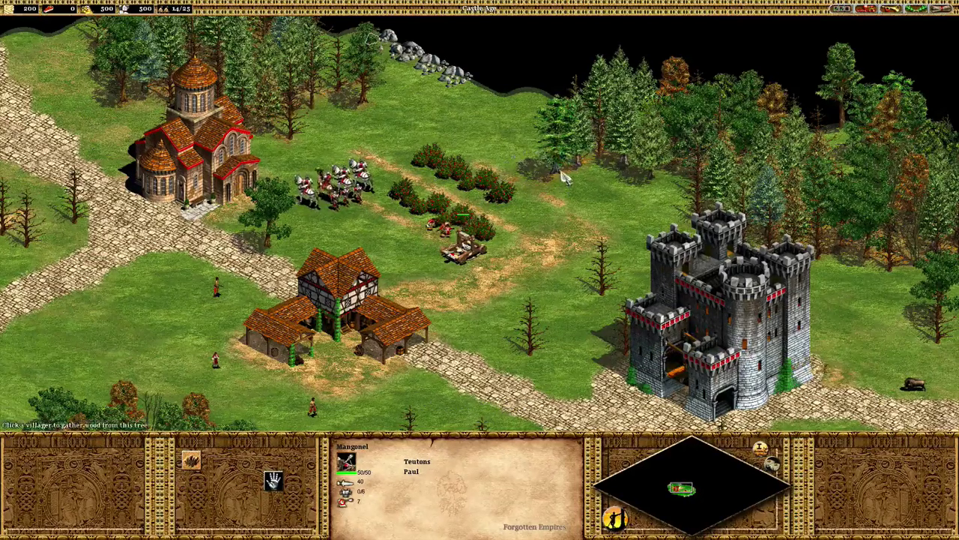
{"action": "right_click", "coordinate": [454, 339]}
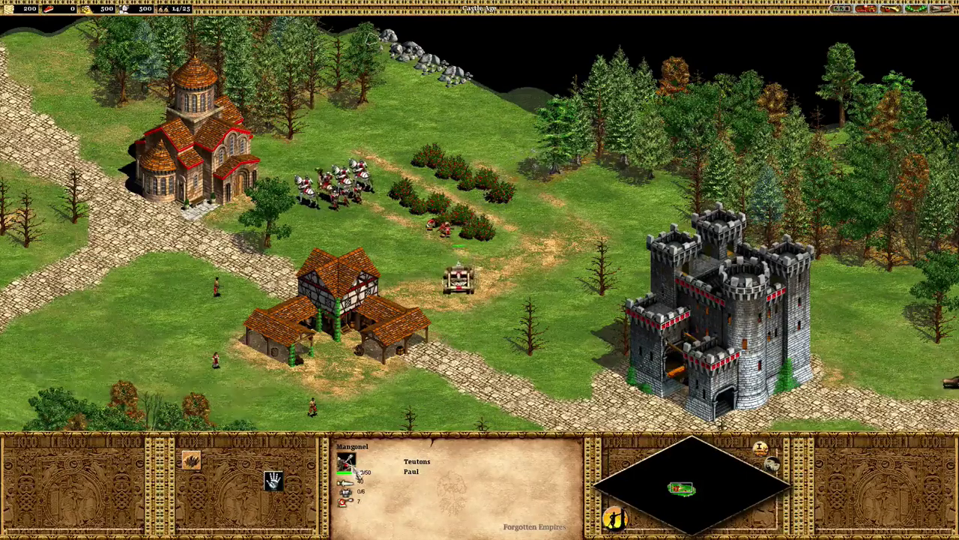
{"action": "right_click", "coordinate": [313, 407]}
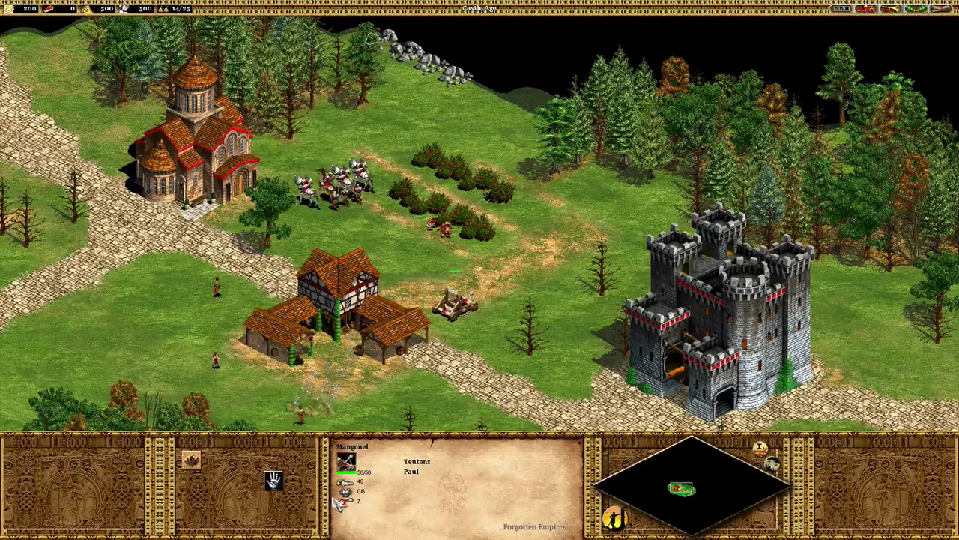
{"action": "right_click", "coordinate": [406, 282]}
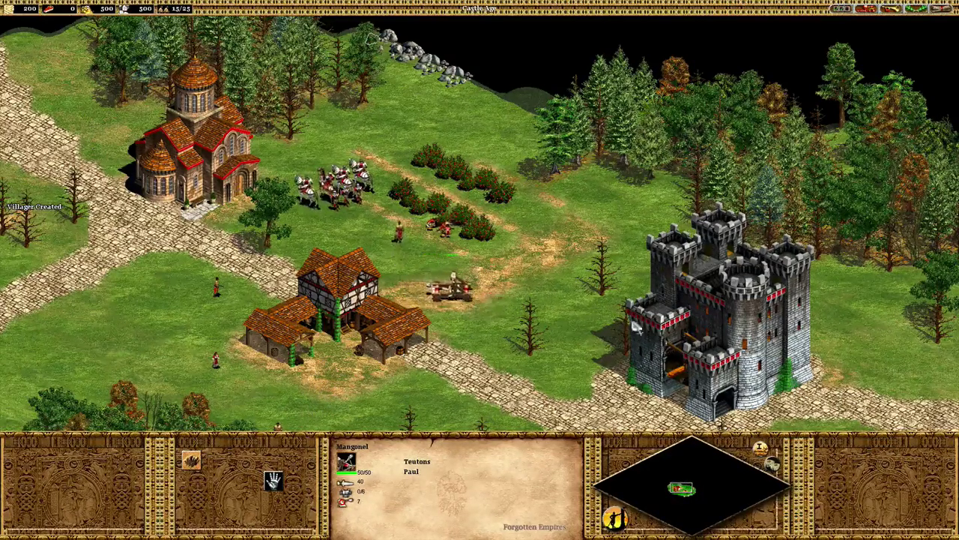
Try to train a Teutonic Knight at the castle
{"action": "left_click", "coordinate": [661, 338]}
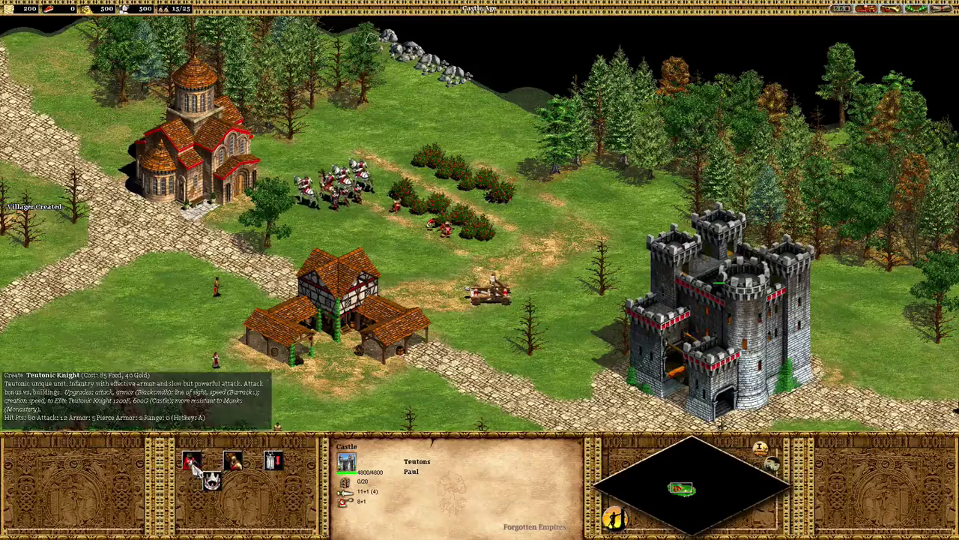
{"action": "left_click", "coordinate": [193, 463]}
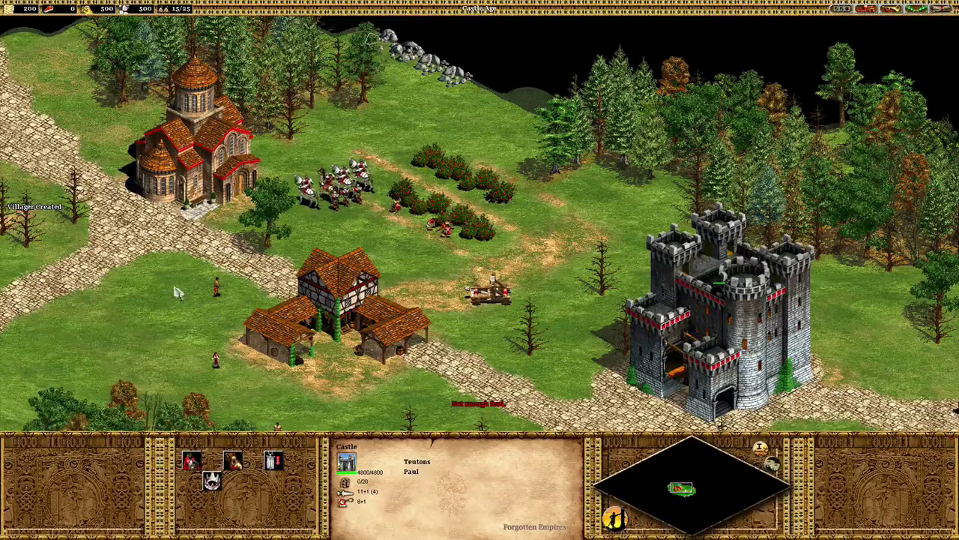
Select the remaining villagers on the far side of the Town Center and send them toward the berry bushes
{"action": "left_click_drag", "start_coordinate": [177, 293], "coordinate": [240, 367]}
{"action": "key", "text": "Down"}
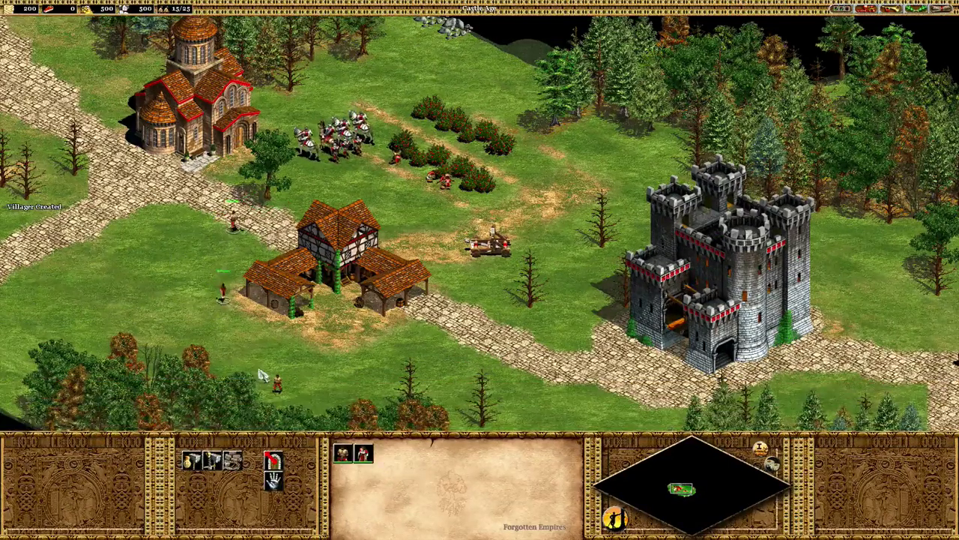
{"action": "left_click", "coordinate": [275, 381]}
Order the Mangonel toward the church and send the group of three horsemen up the stone road past the church
{"action": "left_click", "coordinate": [491, 241]}
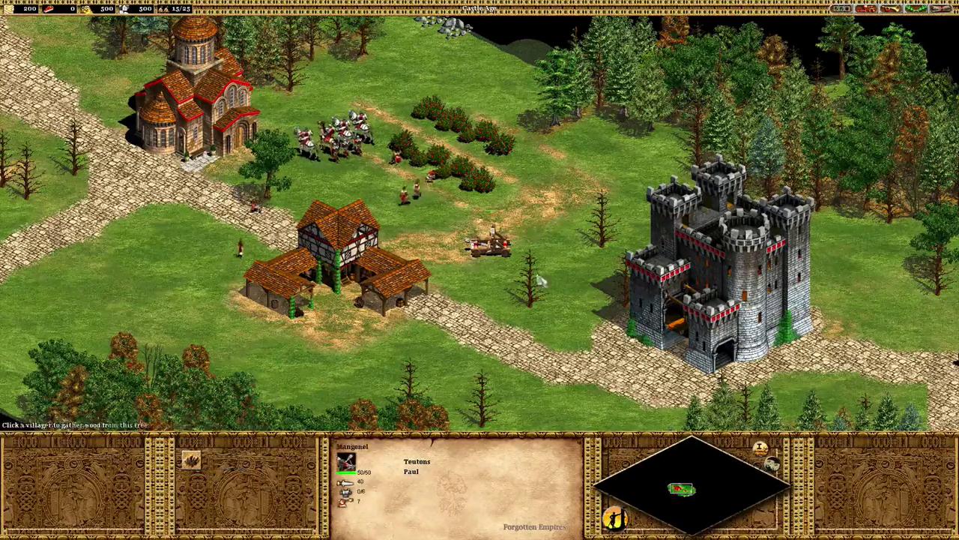
{"action": "right_click", "coordinate": [262, 154]}
{"action": "double_click", "coordinate": [284, 121]}
{"action": "key", "text": "Up"}
{"action": "key", "text": "Left"}
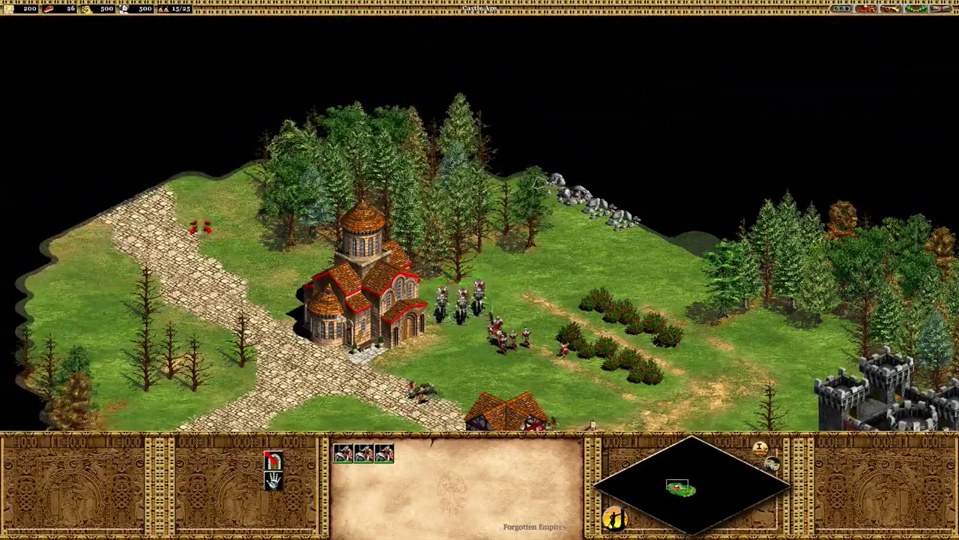
Send the Light Cavalry to scout the unexplored ground beyond the stone deposits behind the berry bushes
{"action": "left_click", "coordinate": [495, 326]}
{"action": "right_click", "coordinate": [701, 163]}
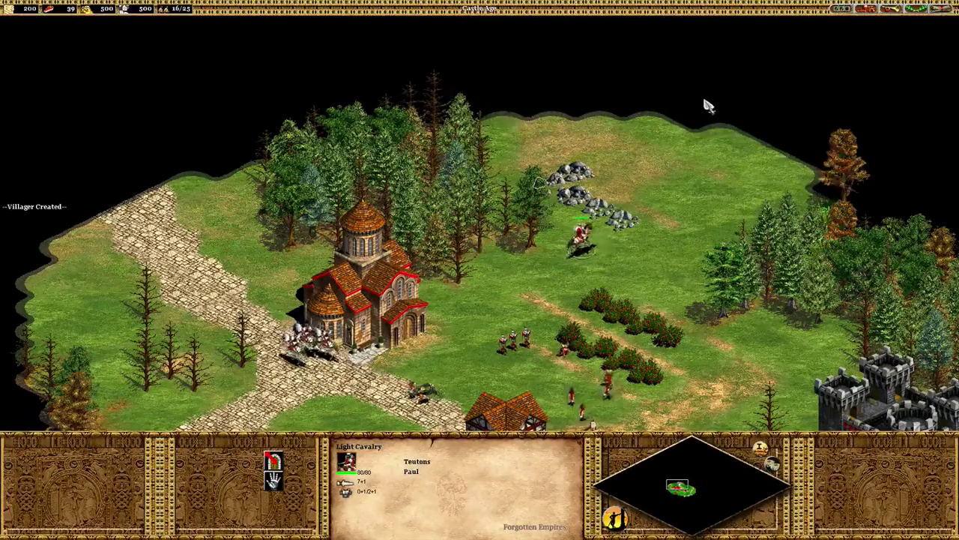
{"action": "right_click", "coordinate": [521, 77]}
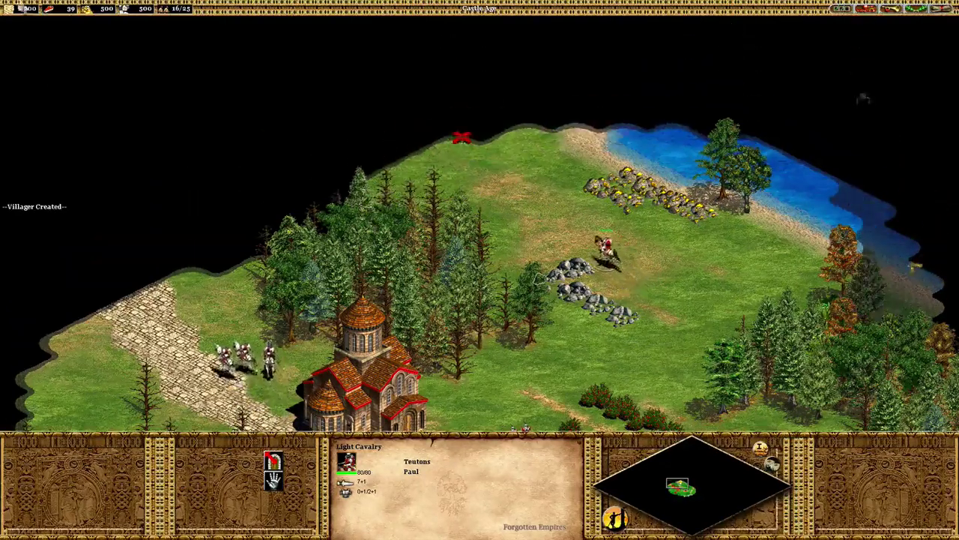
Redirect the Light Cavalry past the forest behind the church, and send it with the three horsemen toward the unexplored end of the road
{"action": "right_click", "coordinate": [54, 114]}
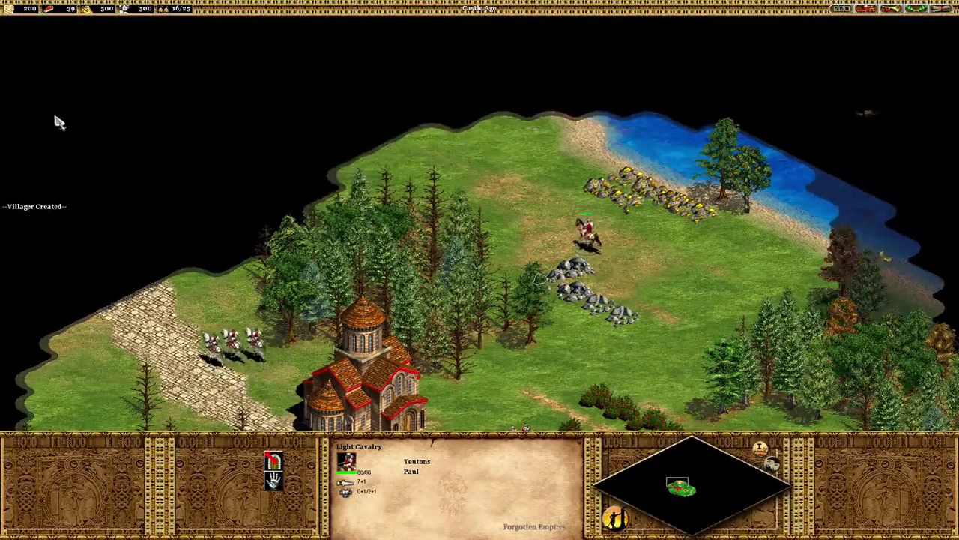
{"action": "right_click", "coordinate": [126, 153]}
{"action": "right_click", "coordinate": [76, 170]}
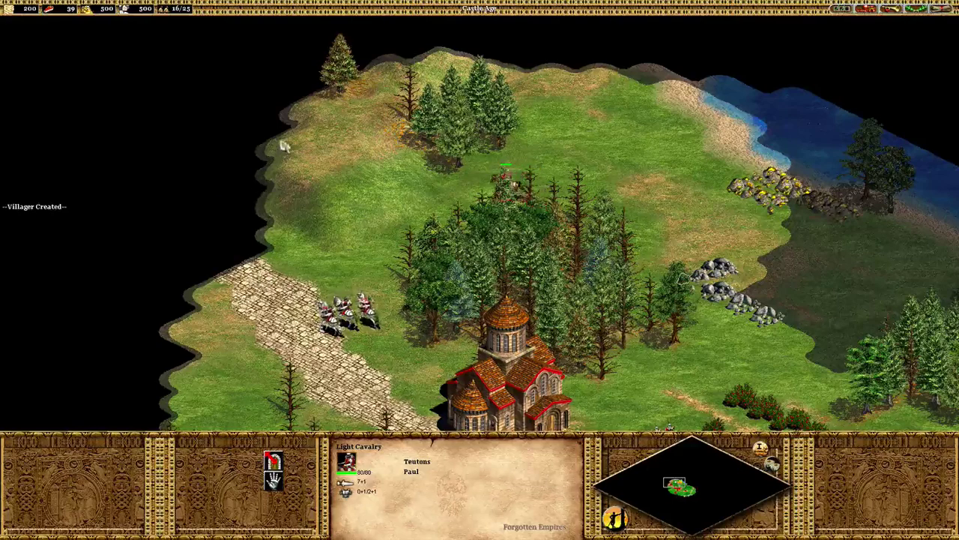
{"action": "left_click_drag", "start_coordinate": [255, 141], "coordinate": [474, 326]}
{"action": "right_click", "coordinate": [154, 214]}
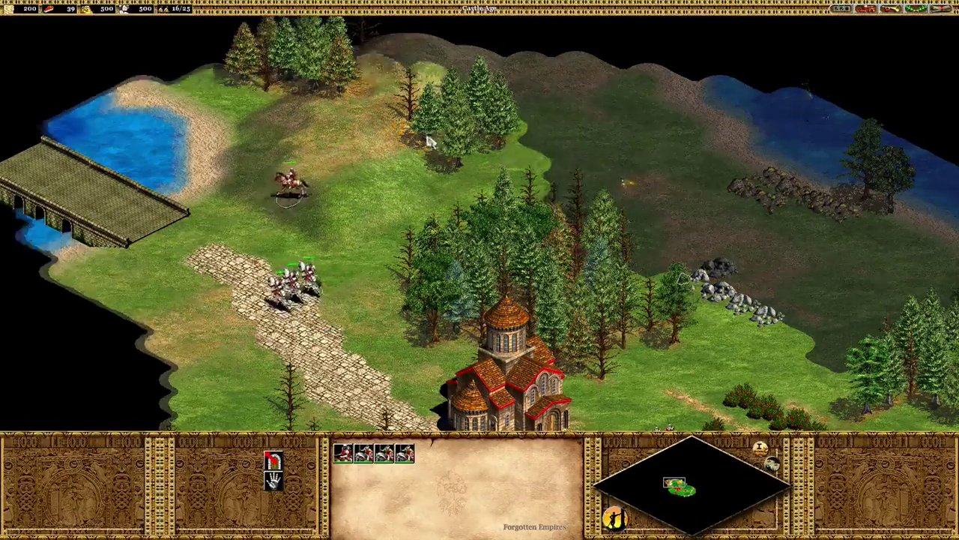
Quit the current game and go back past the achievements and the Barbarossa campaign map to the single-player options
{"action": "left_click", "coordinate": [940, 9]}
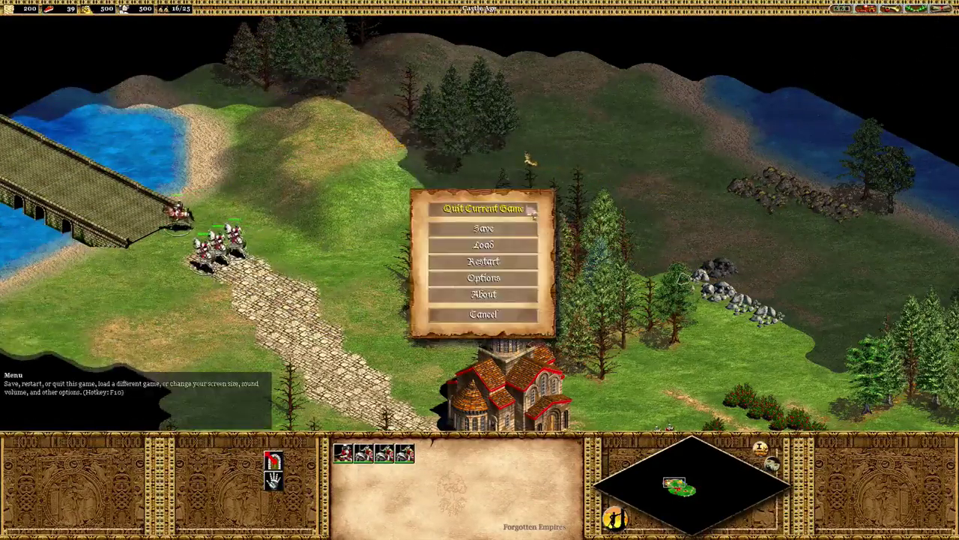
{"action": "left_click", "coordinate": [478, 210]}
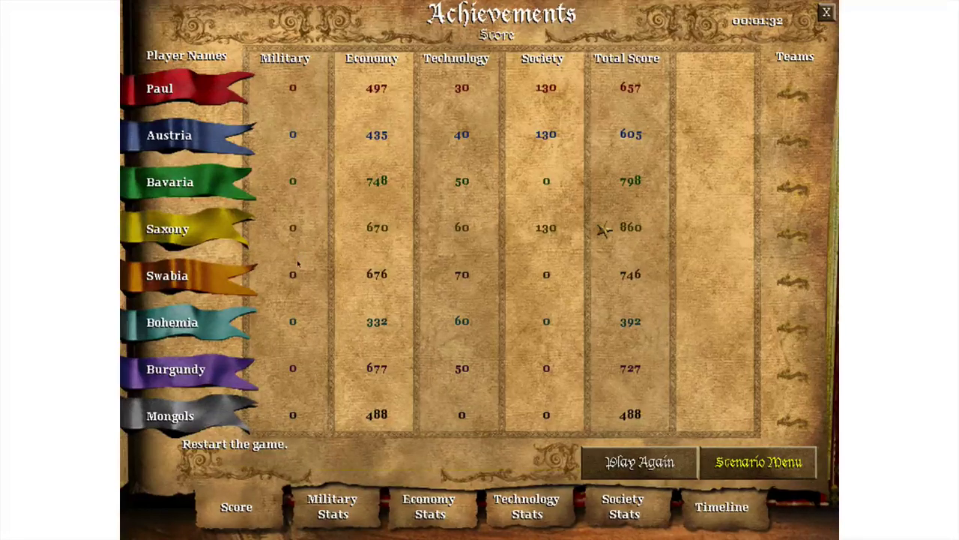
{"action": "key", "text": "Return"}
{"action": "key", "text": "Escape"}
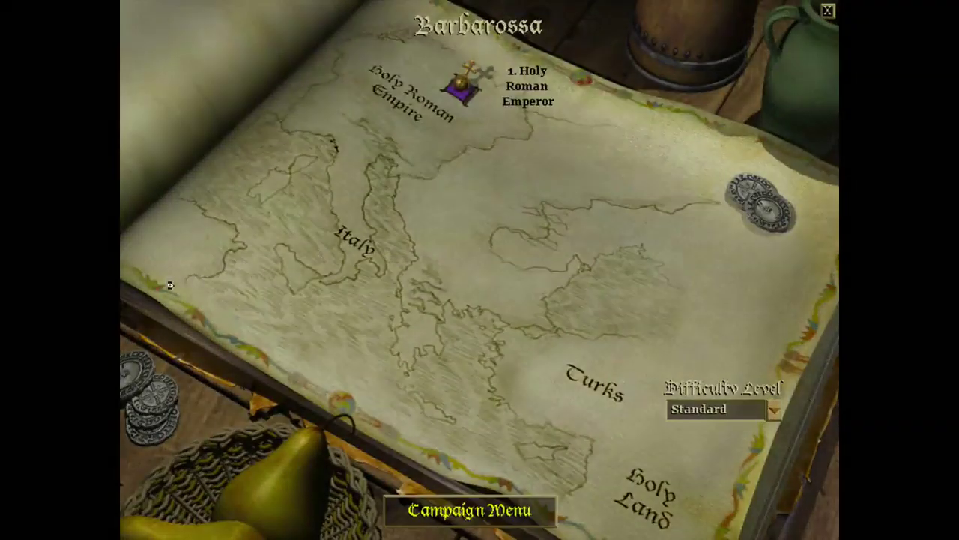
{"action": "key", "text": "Escape"}
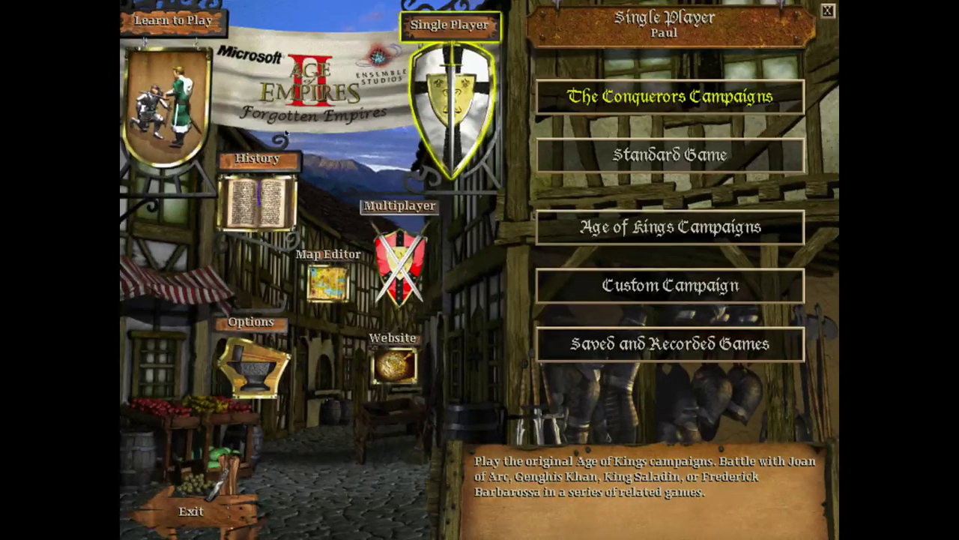
Open a multiplayer game lobby and send the chat message "11" twice
{"action": "left_click", "coordinate": [382, 258]}
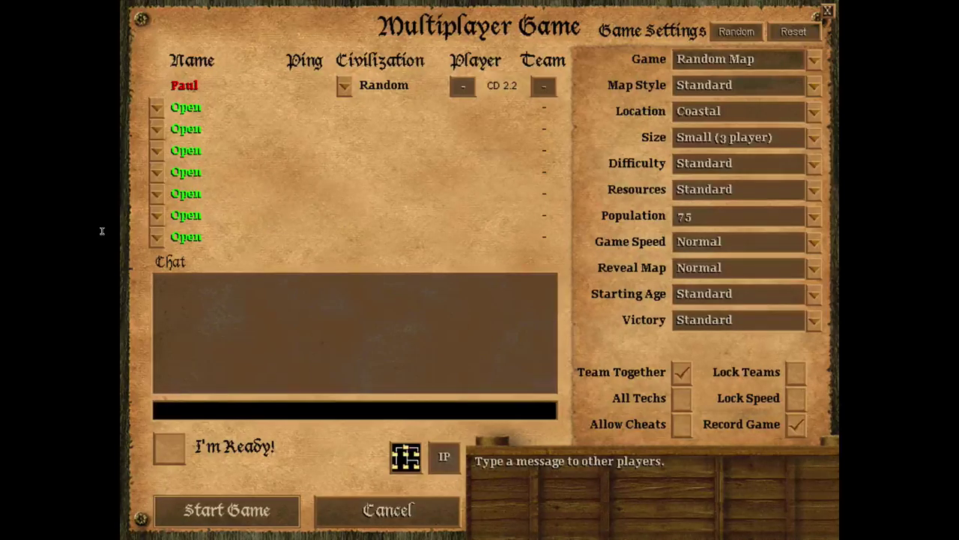
{"action": "type", "text": "11"}
{"action": "key", "text": "Return"}
{"action": "key", "text": "Return"}
{"action": "type", "text": "11"}
{"action": "key", "text": "Return"}
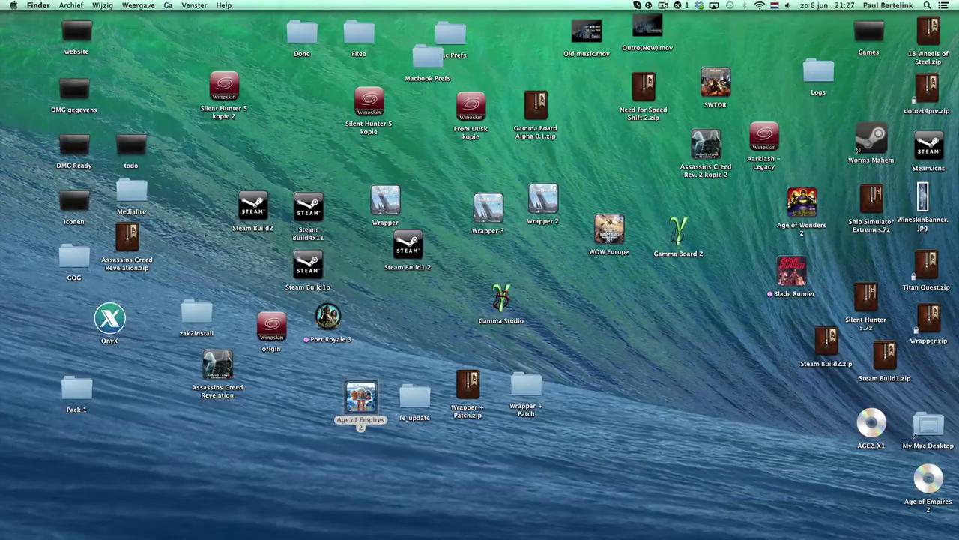
Switch to Firefox, open the home page of the Mac game porting website and look over its banner slides and latest post
{"action": "left_click", "coordinate": [688, 406]}
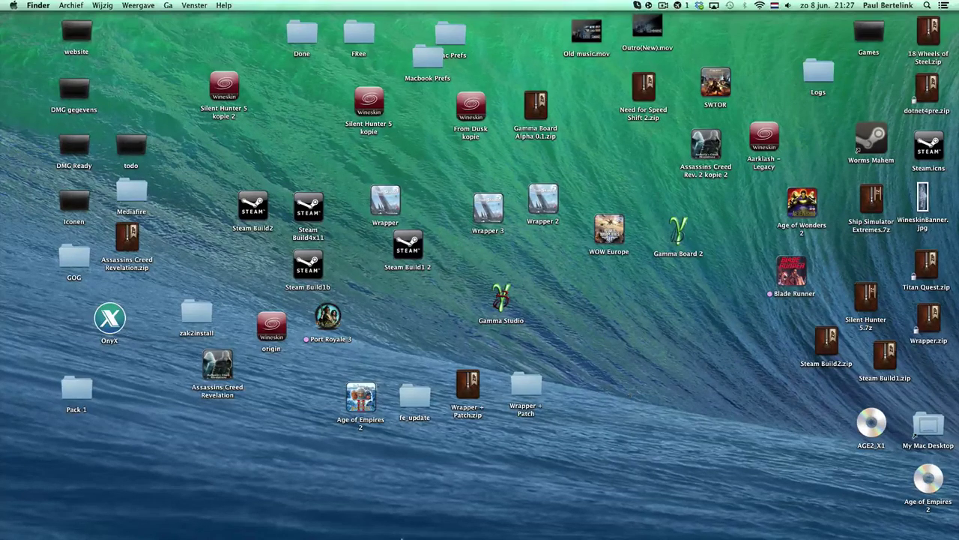
{"action": "left_click", "coordinate": [135, 529]}
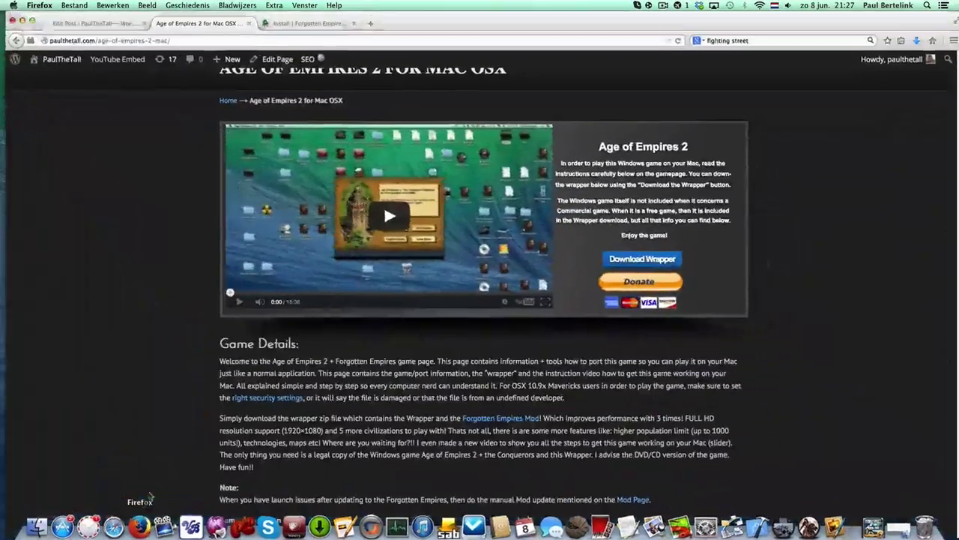
{"action": "scroll", "coordinate": [225, 300], "scroll_direction": "up", "scroll_amount": 3}
{"action": "left_click", "coordinate": [253, 105]}
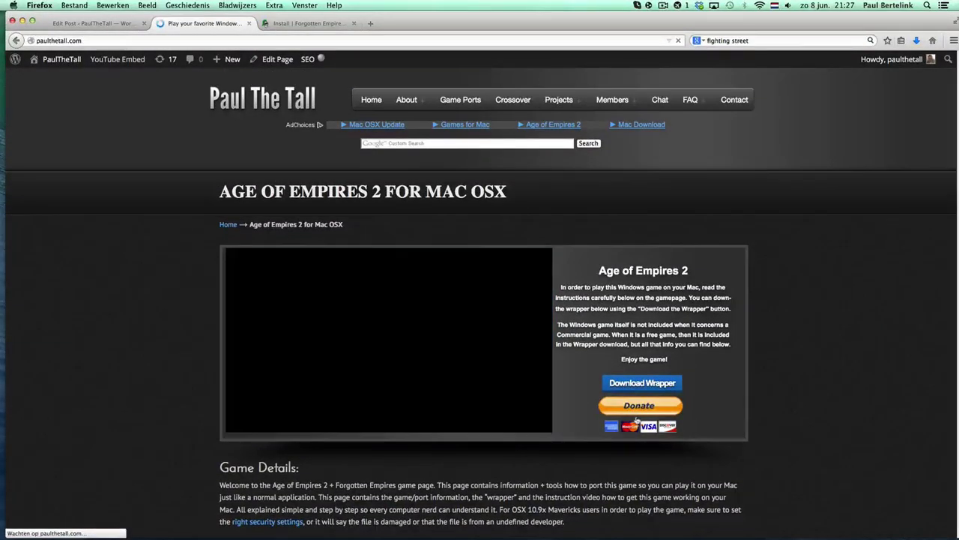
{"action": "scroll", "coordinate": [724, 374], "scroll_direction": "down", "scroll_amount": 6}
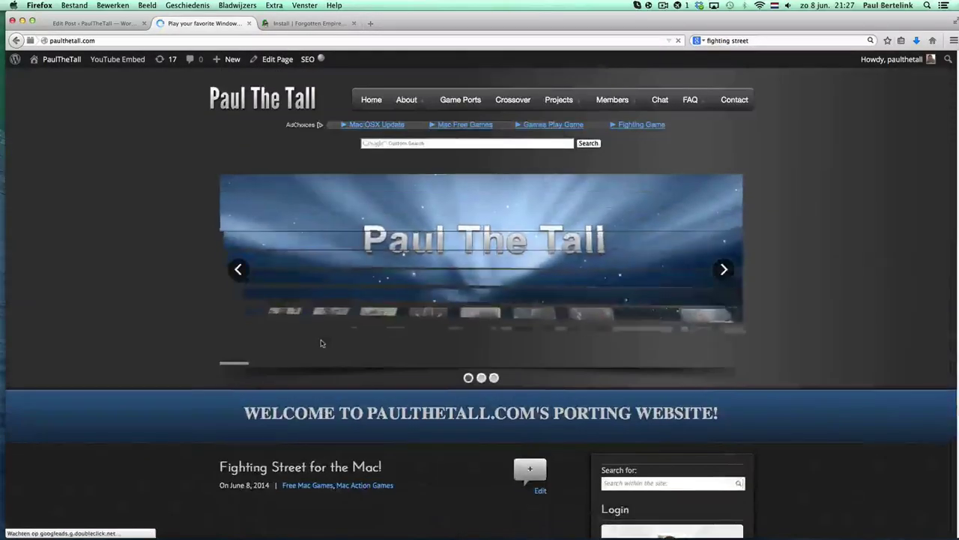
{"action": "scroll", "coordinate": [321, 343], "scroll_direction": "down", "scroll_amount": 3}
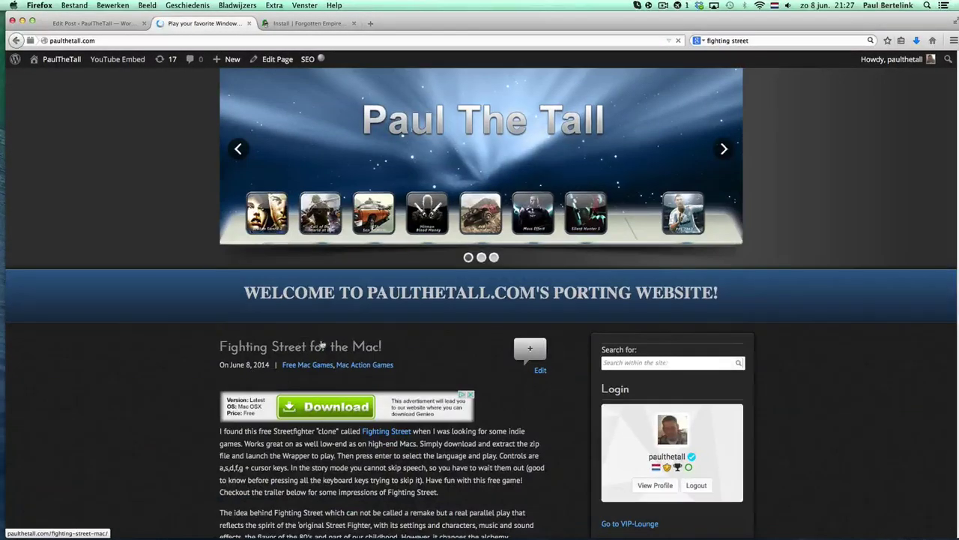
{"action": "scroll", "coordinate": [320, 344], "scroll_direction": "down", "scroll_amount": 5}
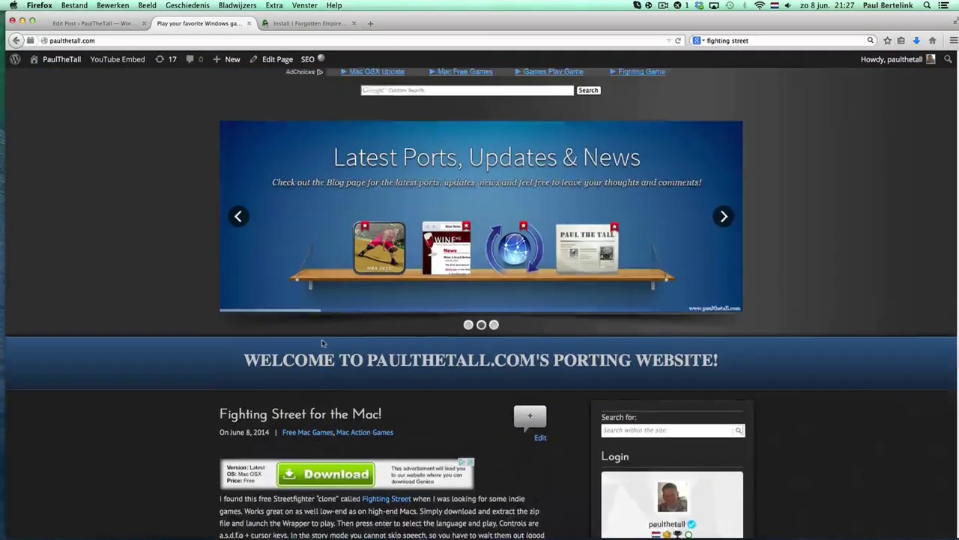
{"action": "scroll", "coordinate": [322, 343], "scroll_direction": "up", "scroll_amount": 2}
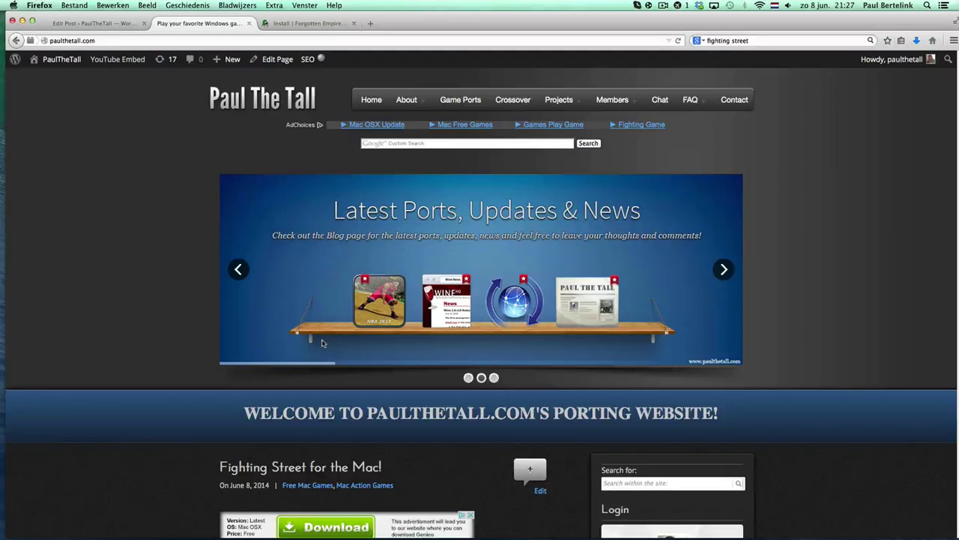